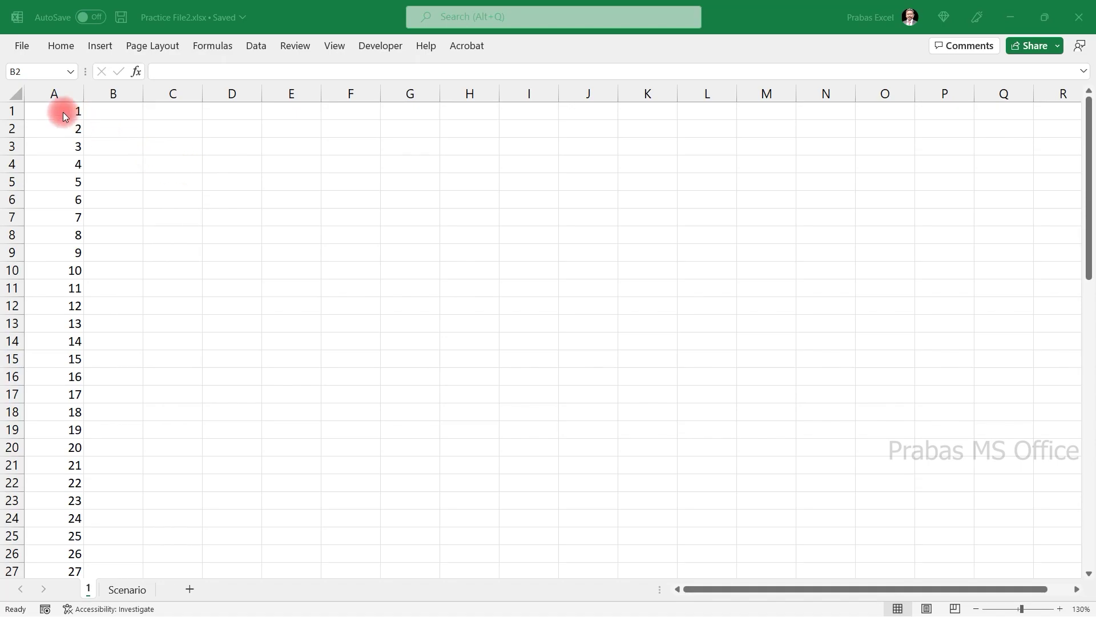
Step: Copy the numbers 1–5 from A1:A5 into D2:D6
drag(68, 111, 74, 394)
drag(89, 463, 88, 483)
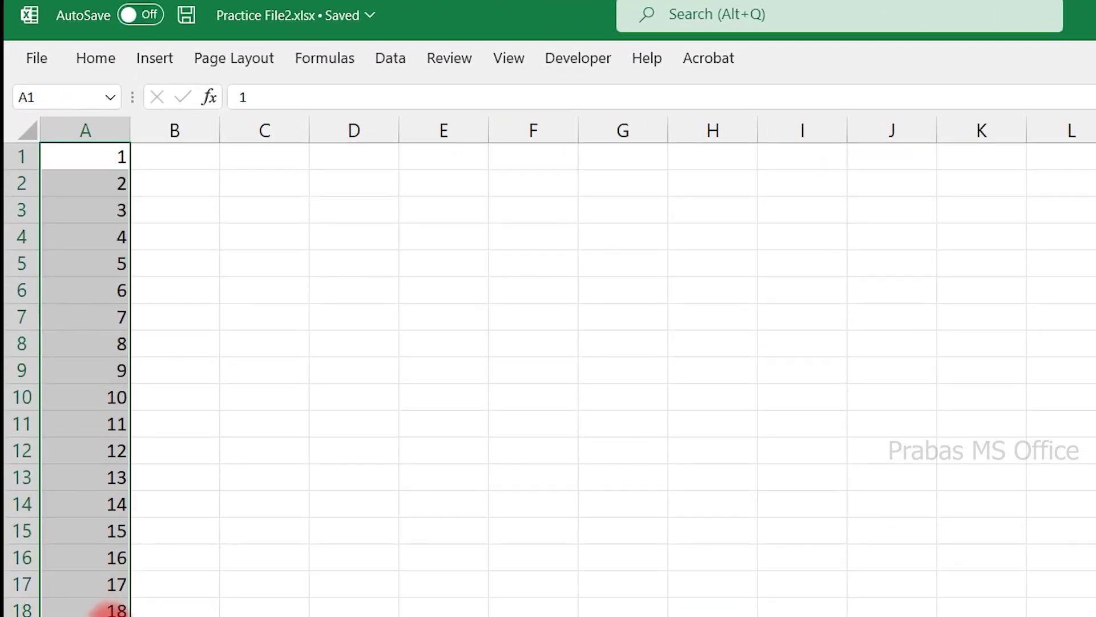
drag(89, 127, 89, 252)
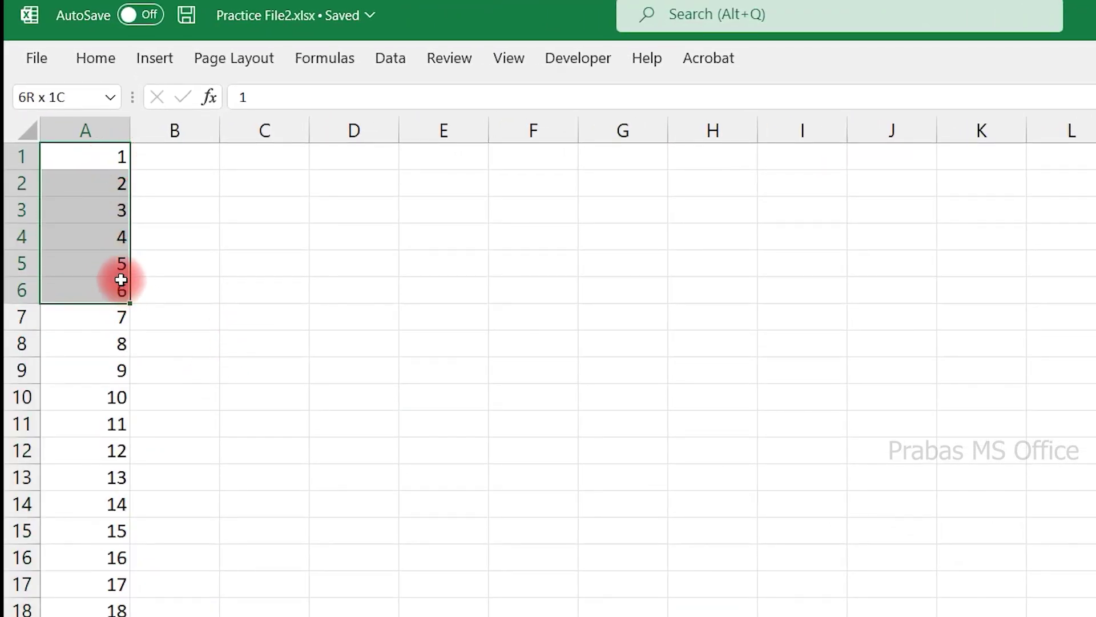
drag(123, 314, 122, 269)
key(ctrl+c)
click(363, 187)
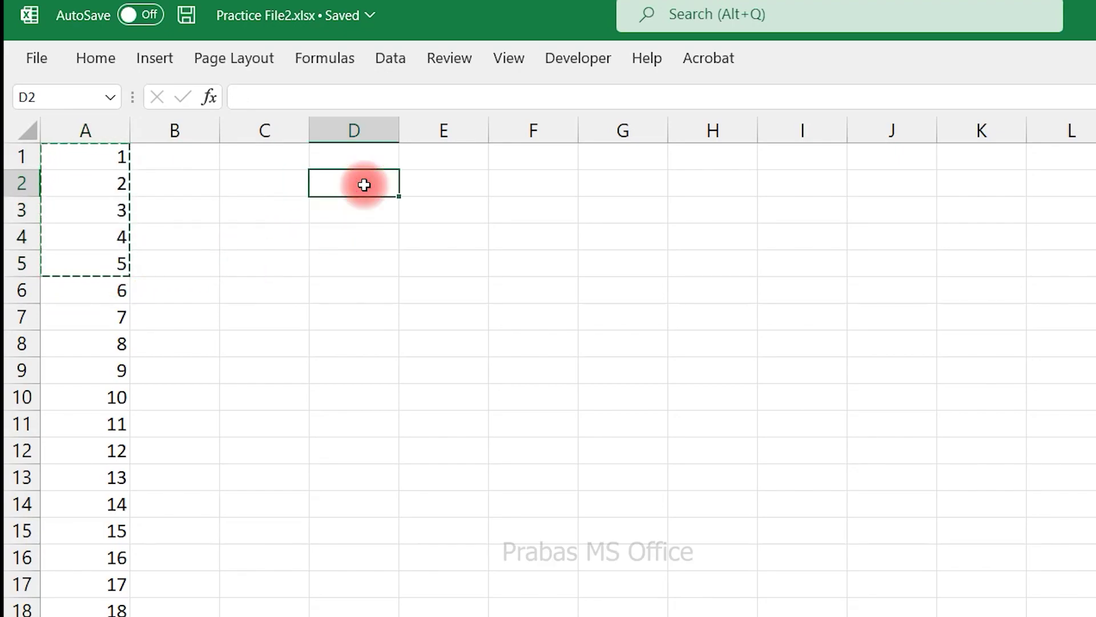
key(ctrl+v)
Step: Copy 6–10 from column A into E2:E6 and 11–15 into F2:F6
drag(116, 291, 117, 397)
key(ctrl+c)
click(428, 187)
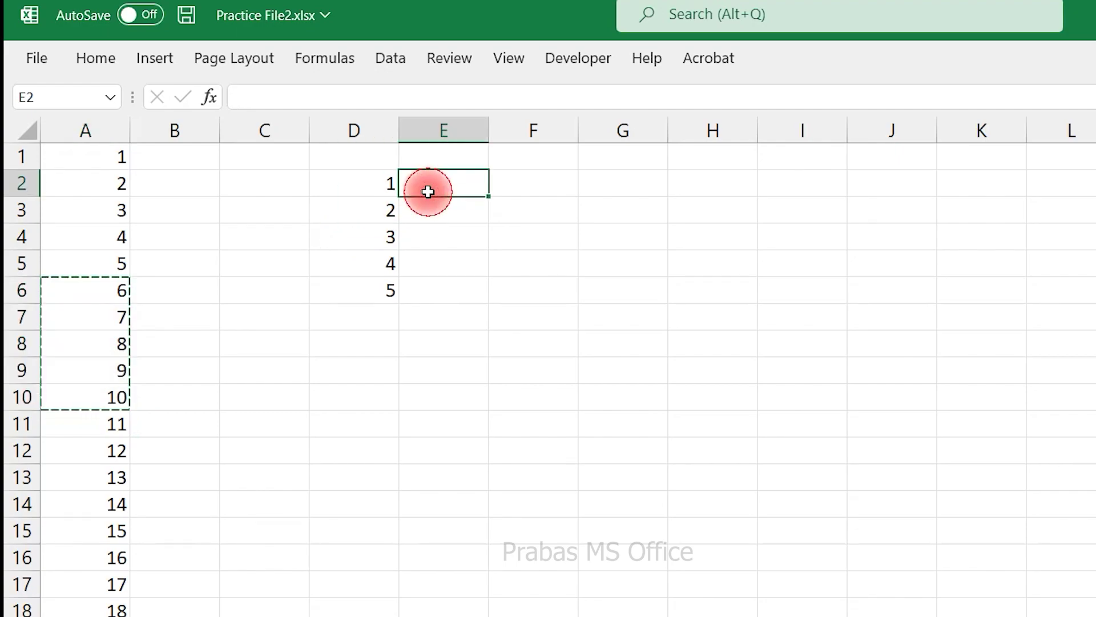
key(ctrl+v)
mouse_move(107, 431)
mouse_down()
mouse_move(98, 458)
mouse_move(108, 520)
mouse_up()
key(ctrl+c)
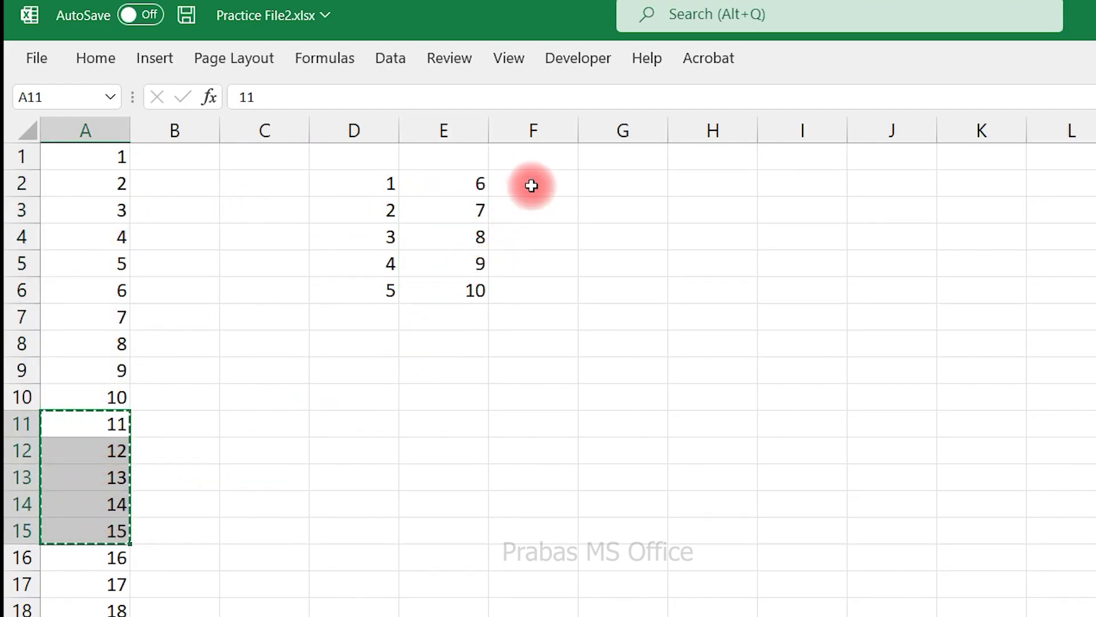
click(531, 183)
key(ctrl+v)
key(Escape)
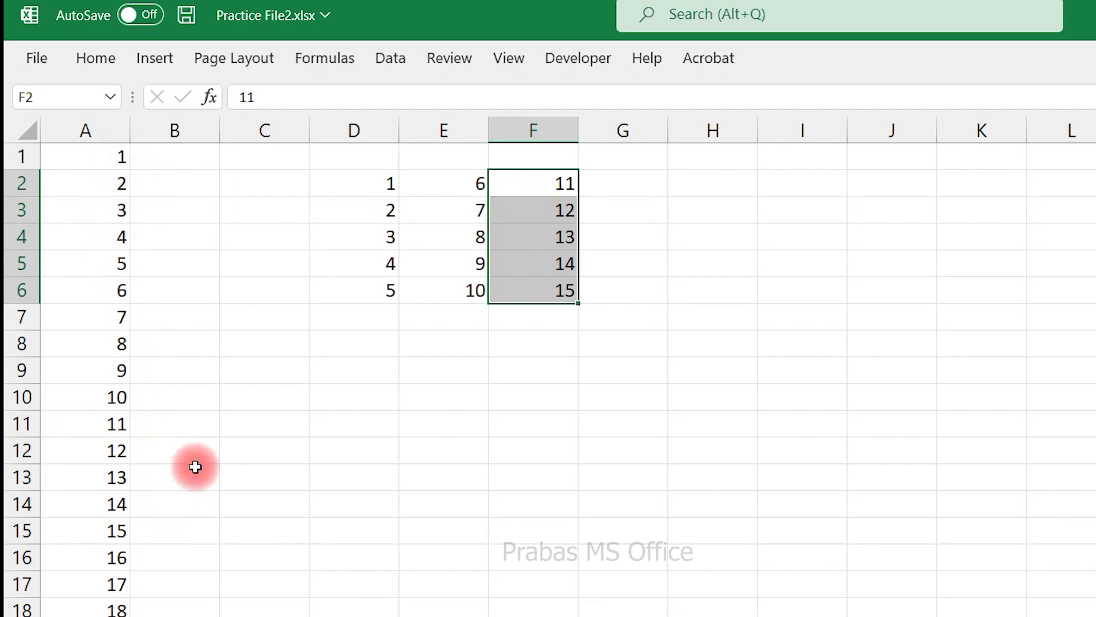
Step: Review the three pasted columns D2:D6, E2:E6 and F2:F6 against A1:A5
drag(377, 189, 386, 279)
drag(455, 191, 471, 293)
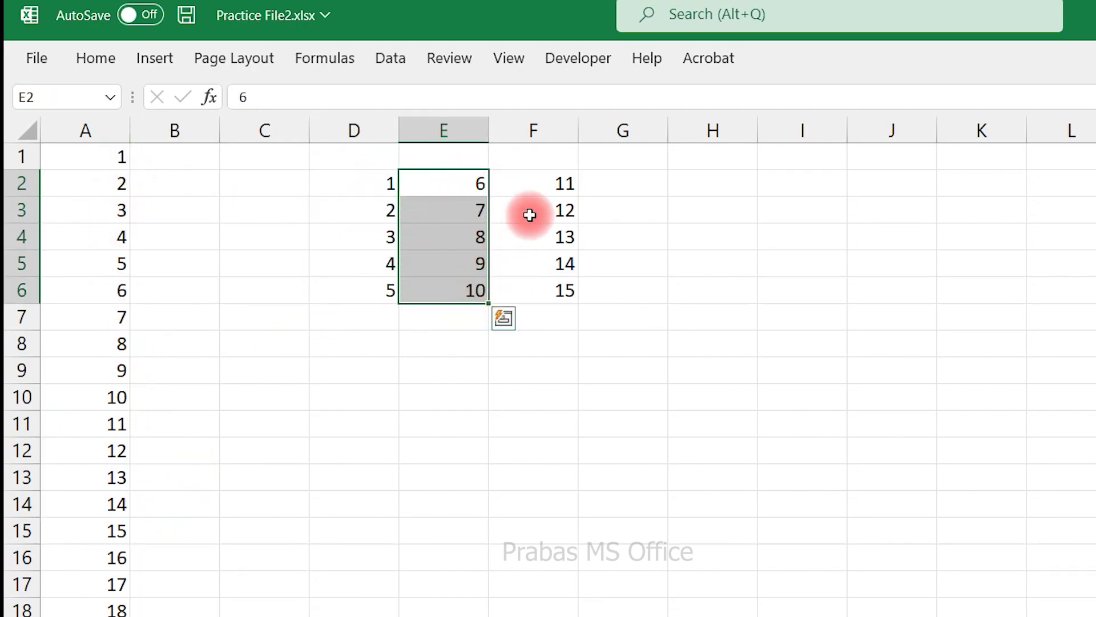
drag(537, 181, 545, 285)
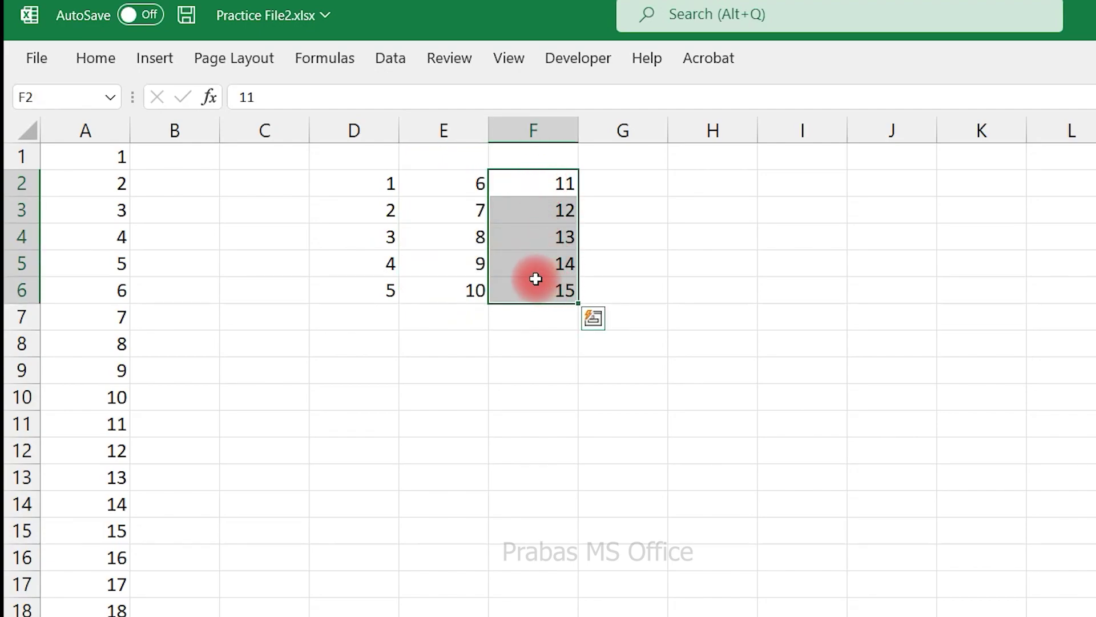
drag(110, 159, 114, 269)
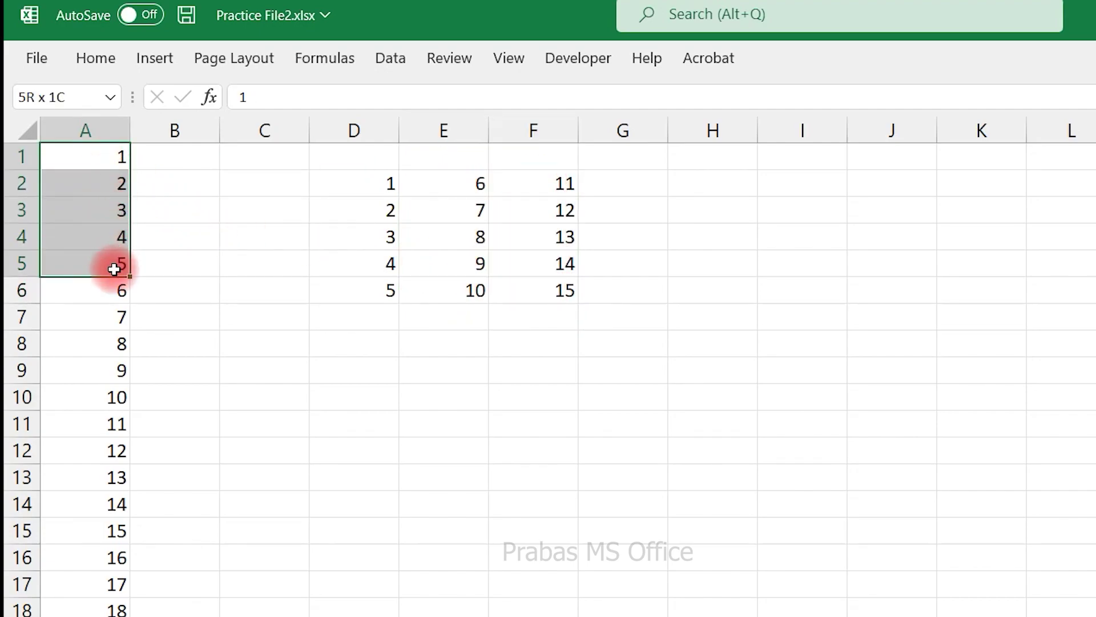
Step: Paste A1:A5 as transposed values across row 11 starting at D11
key(ctrl+c)
click(286, 311)
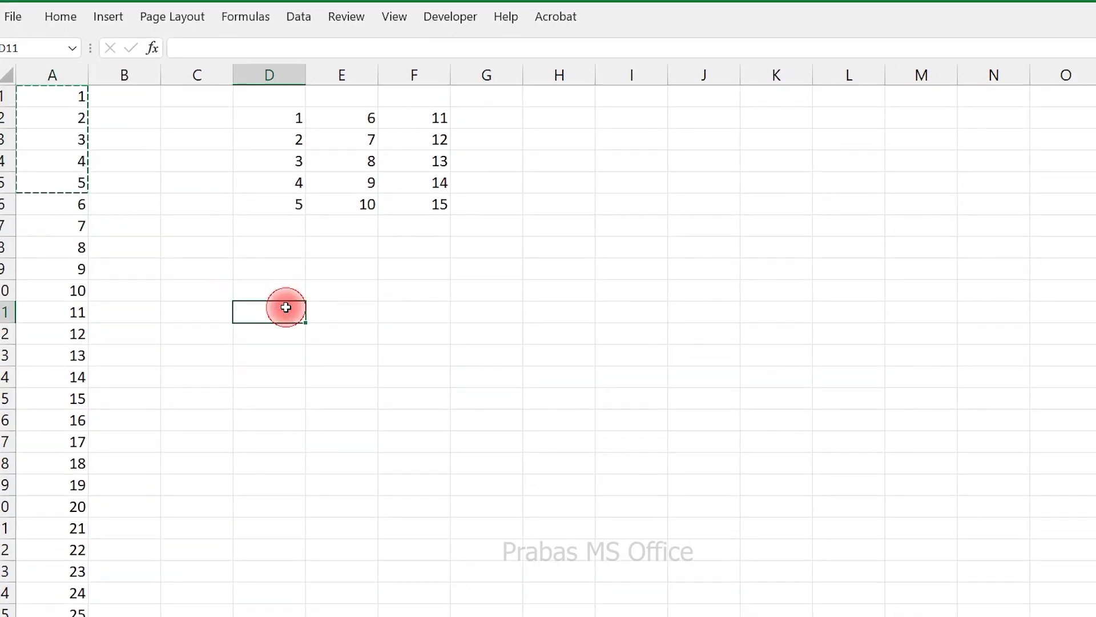
key(ctrl+alt+v)
key(v)
key(e)
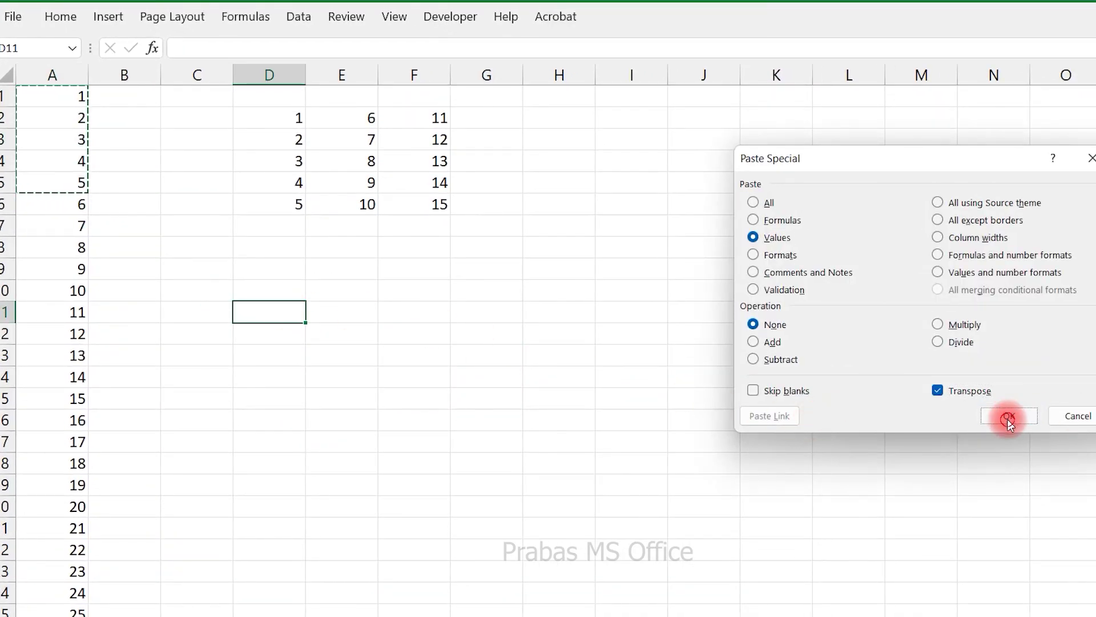
click(1008, 417)
Step: Paste Special A6:A10 transposed across row 12 starting at D12
drag(82, 204, 85, 285)
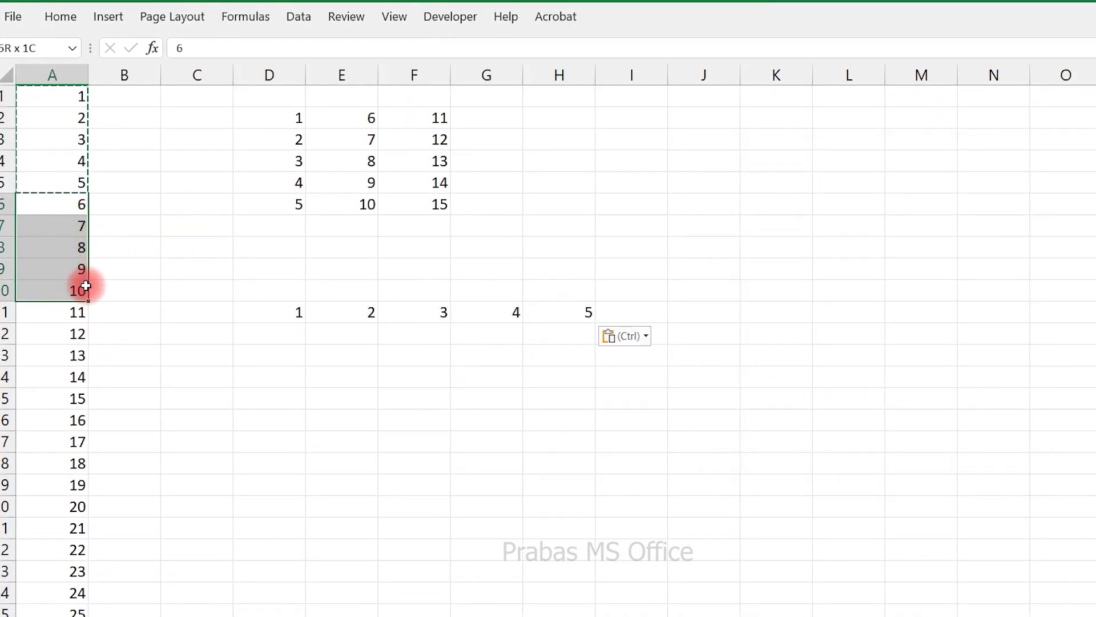
key(ctrl+c)
click(265, 334)
key(ctrl+alt+v)
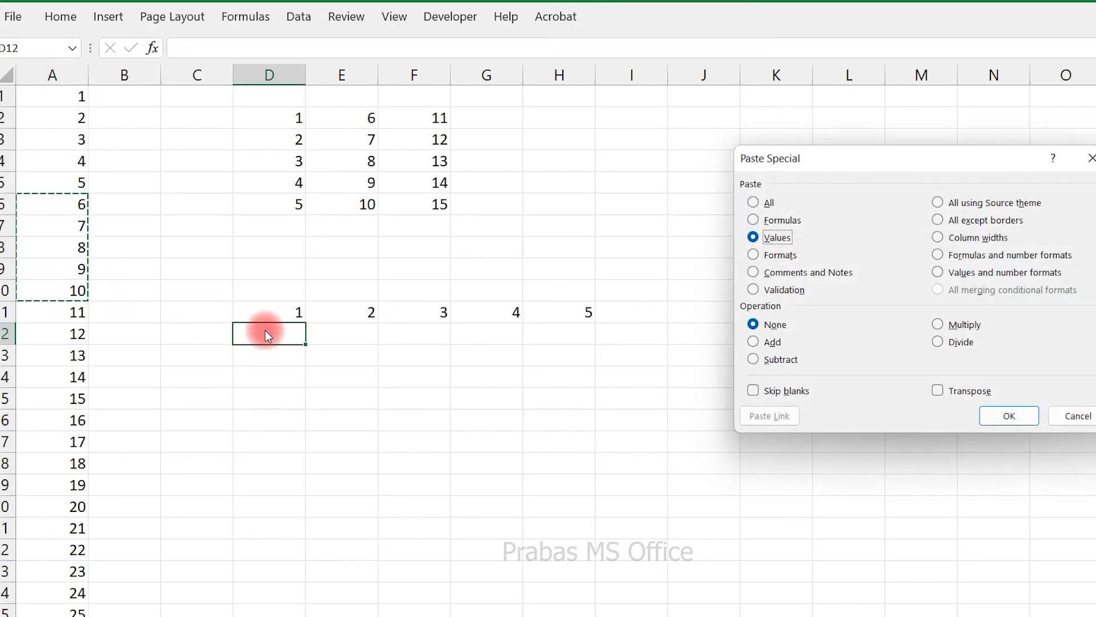
key(e)
click(989, 414)
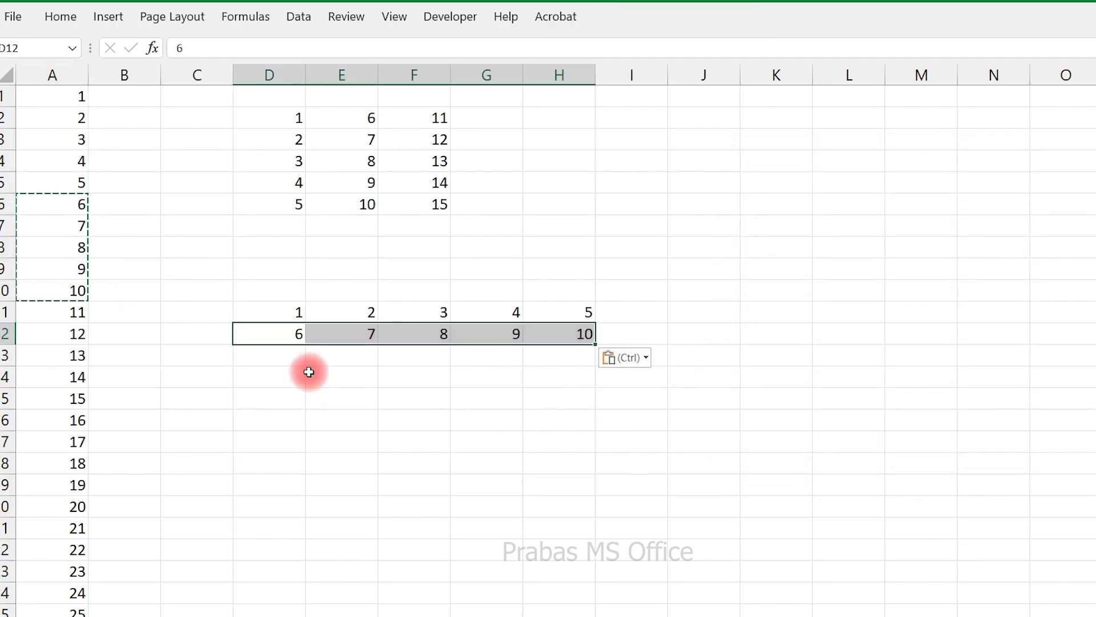
key(Escape)
click(297, 355)
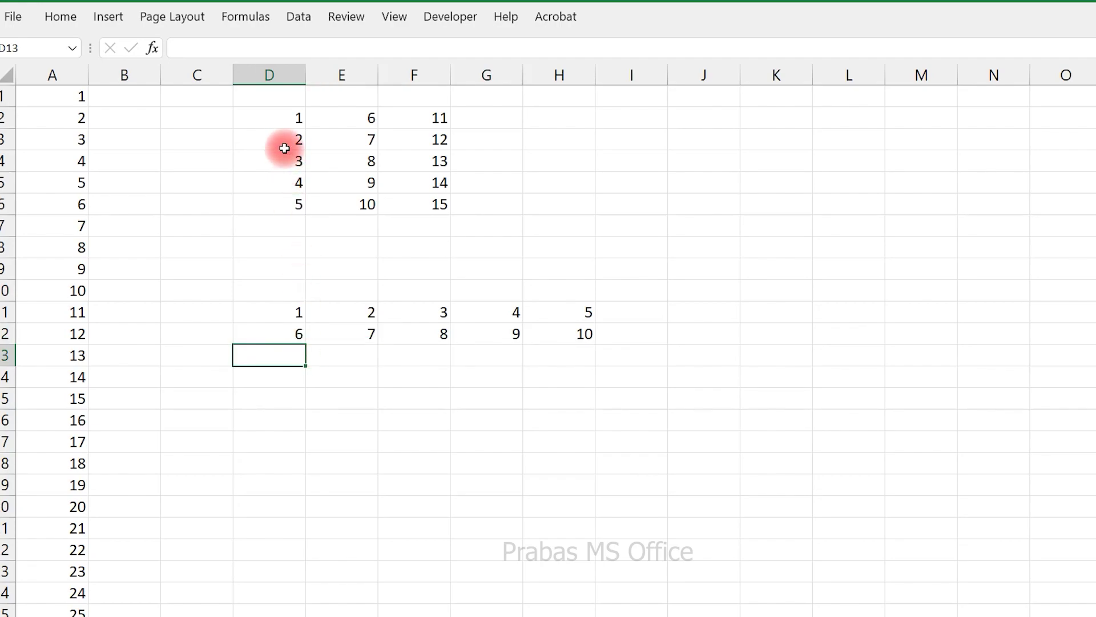
mouse_move(289, 116)
mouse_down()
mouse_move(278, 221)
mouse_move(277, 207)
mouse_up()
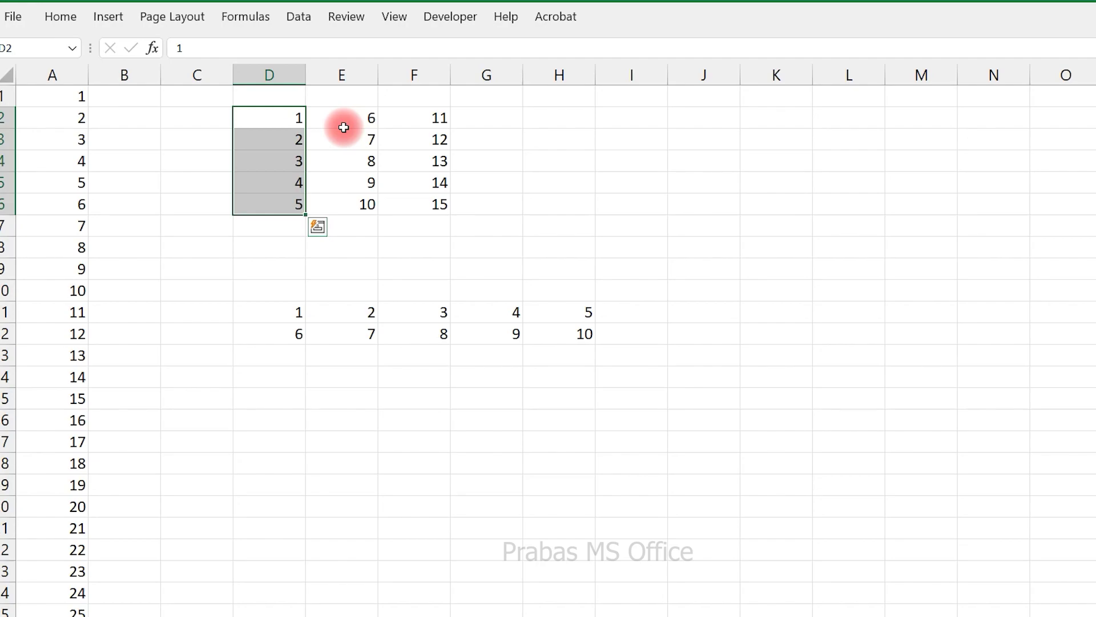
click(280, 205)
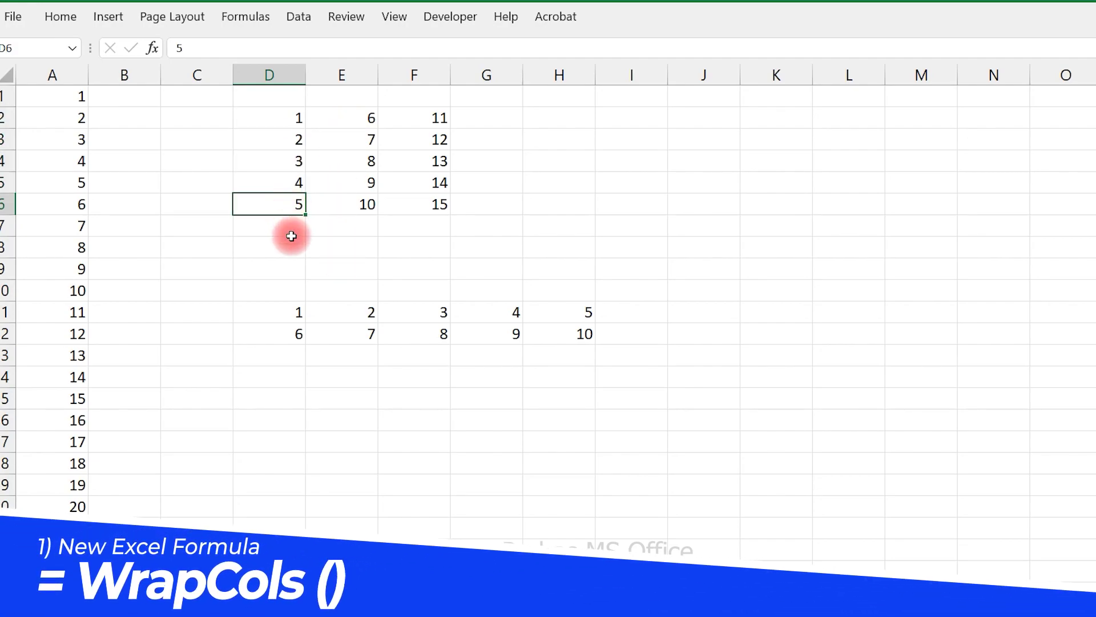
drag(291, 306, 569, 323)
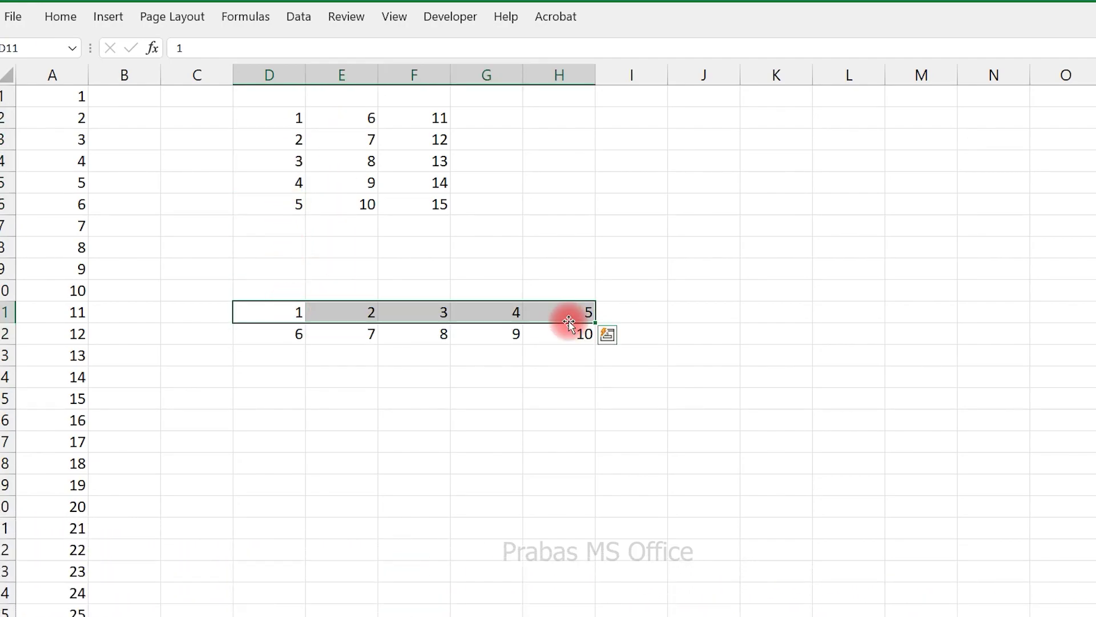
drag(296, 334, 559, 341)
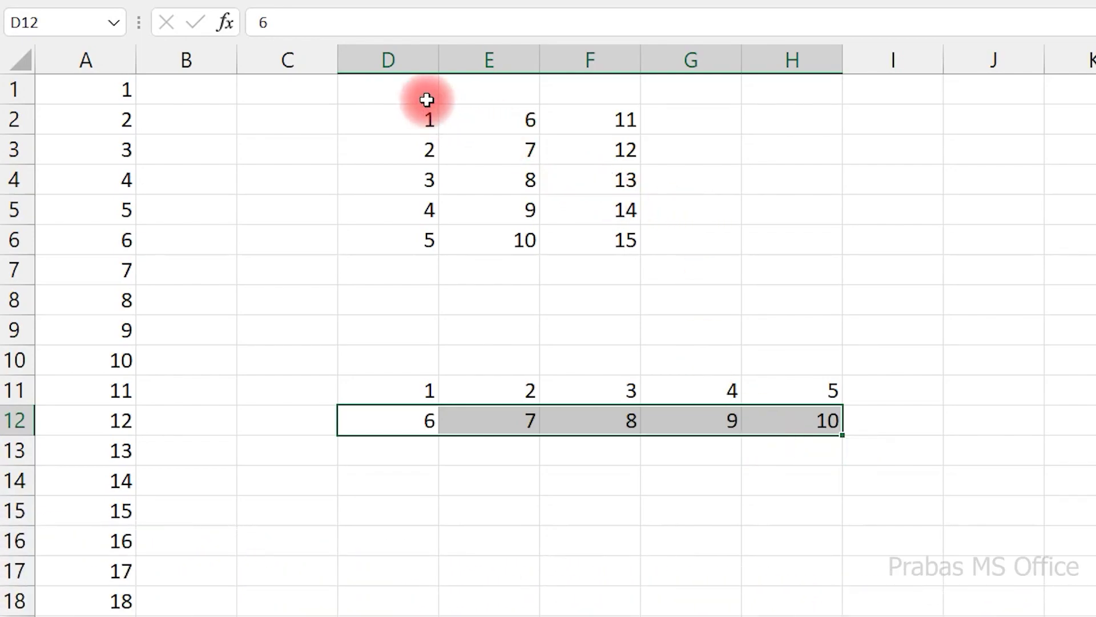
click(931, 117)
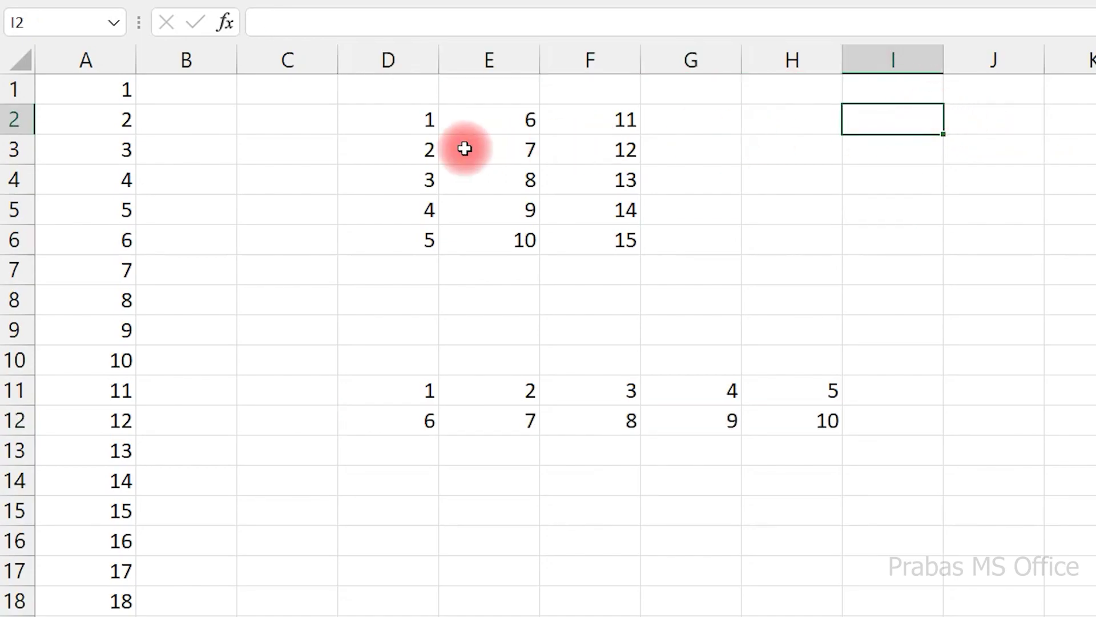
drag(431, 117, 593, 239)
Step: Enter =WRAPCOLS(A1:A69,5) in H2 to spill column A into five-row columns
click(835, 117)
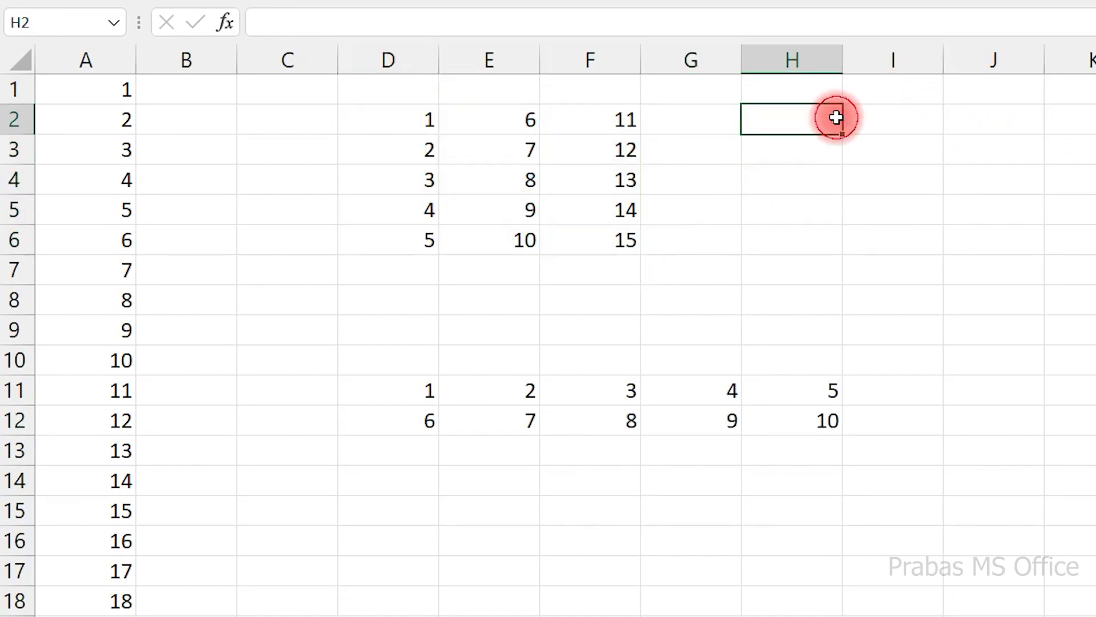
text(=wrap)
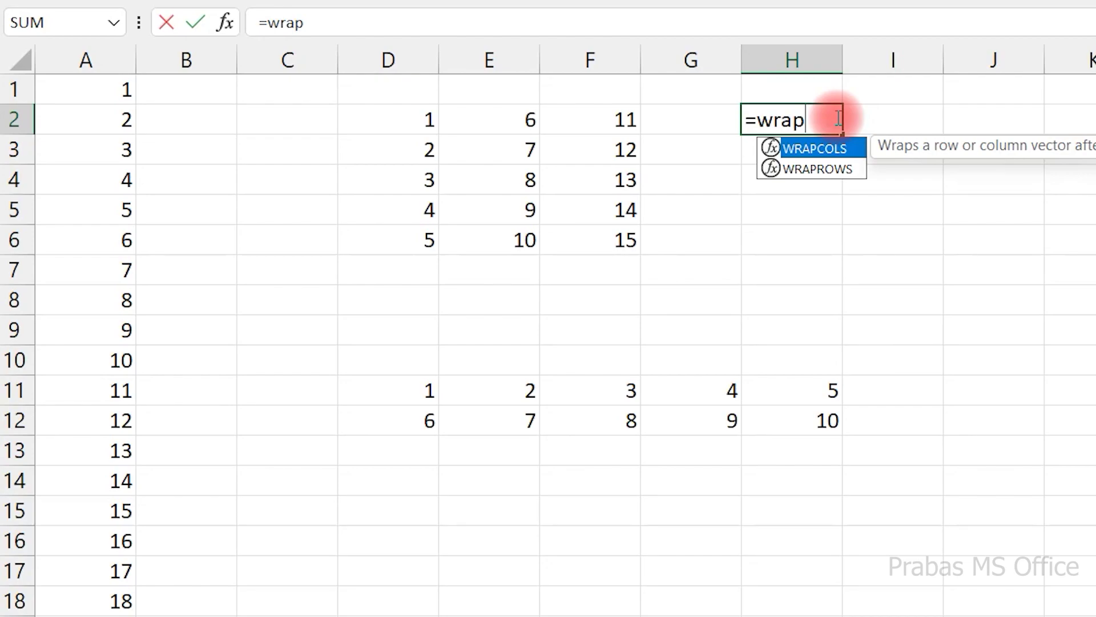
key(Tab)
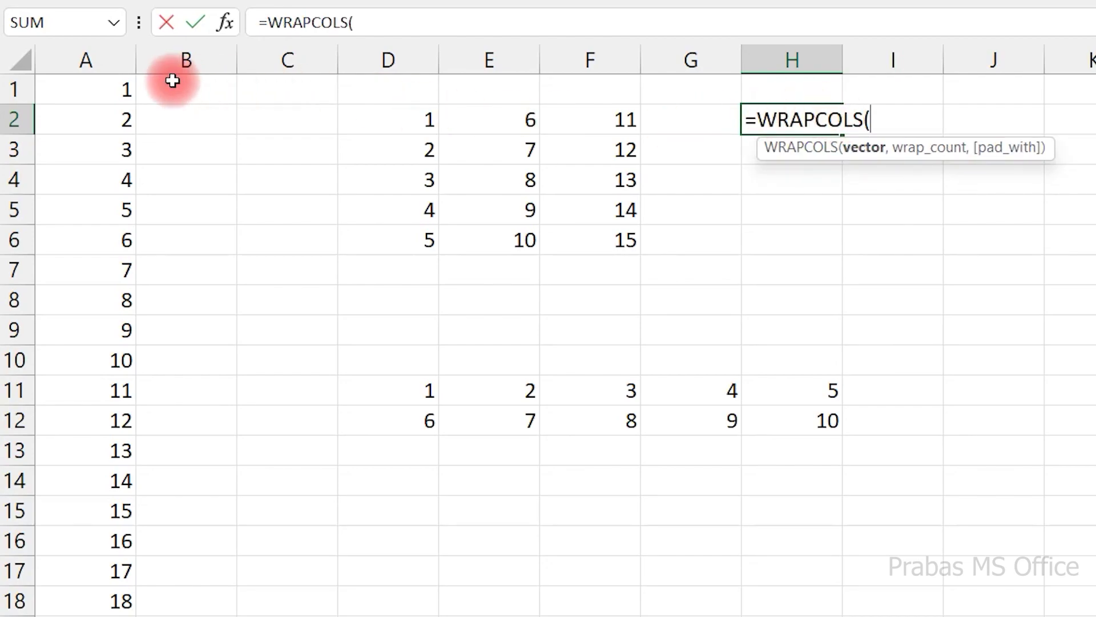
click(130, 88)
key(ctrl+shift+Down)
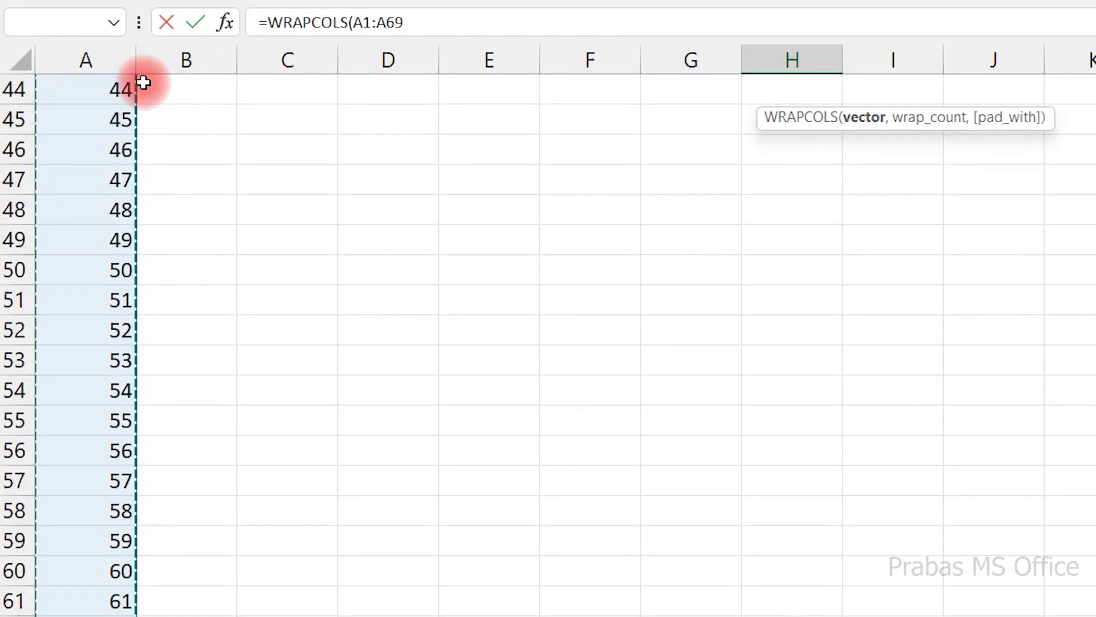
text(,5)
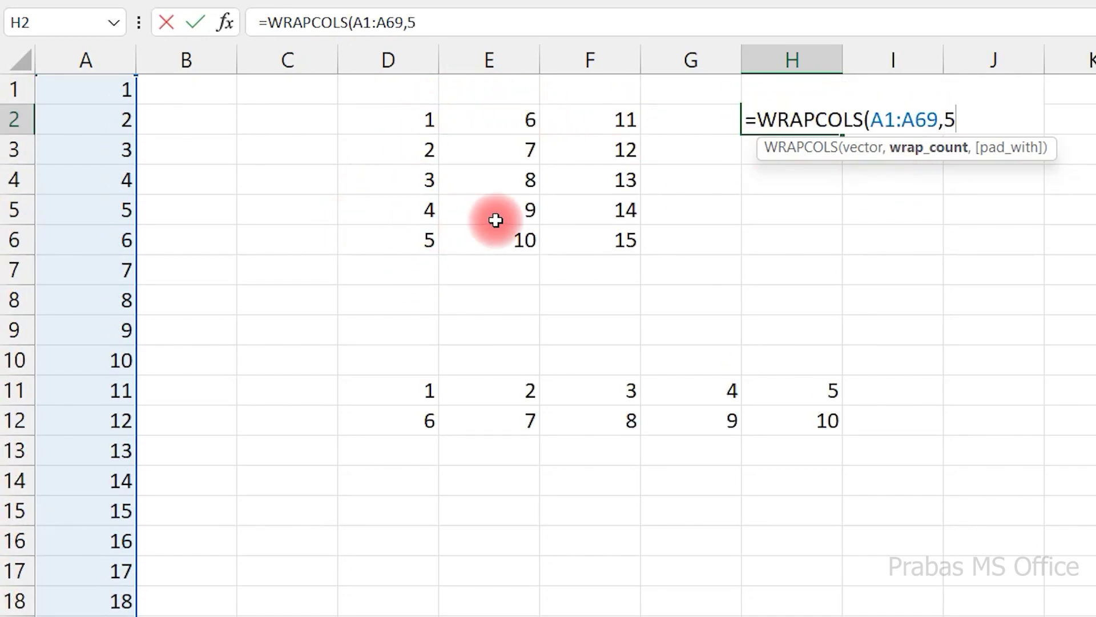
key(Return)
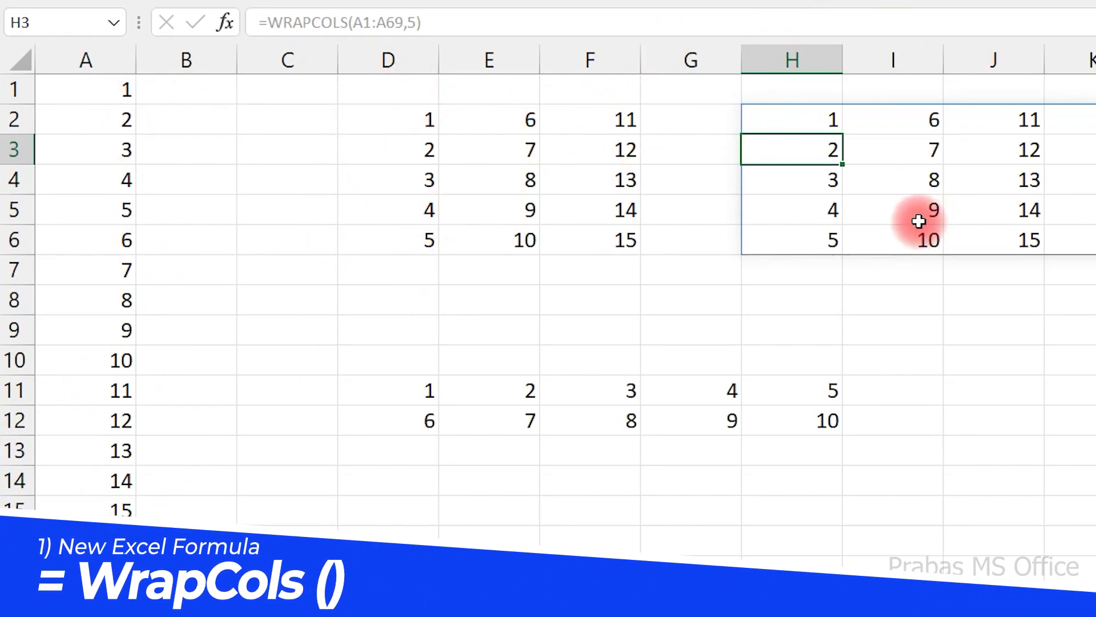
drag(66, 118, 70, 400)
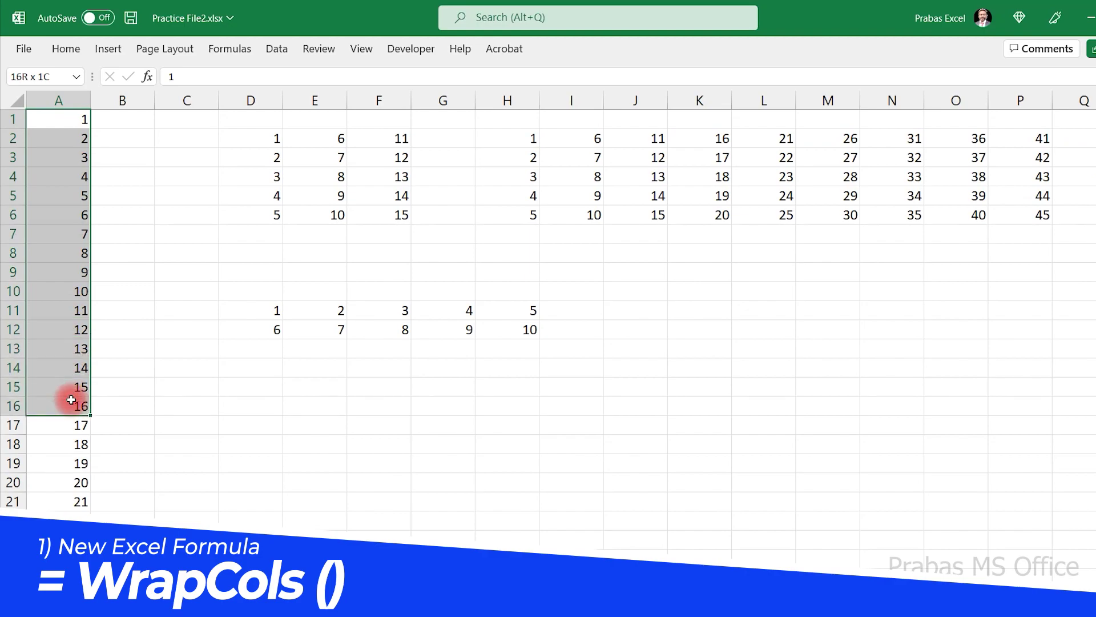
double_click(481, 137)
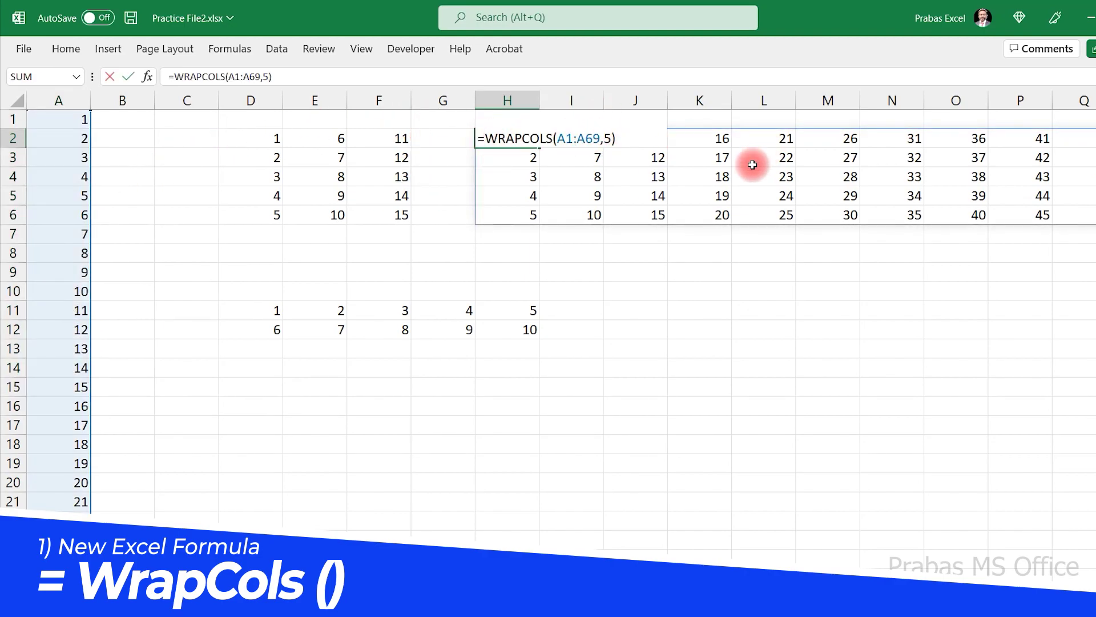
key(Escape)
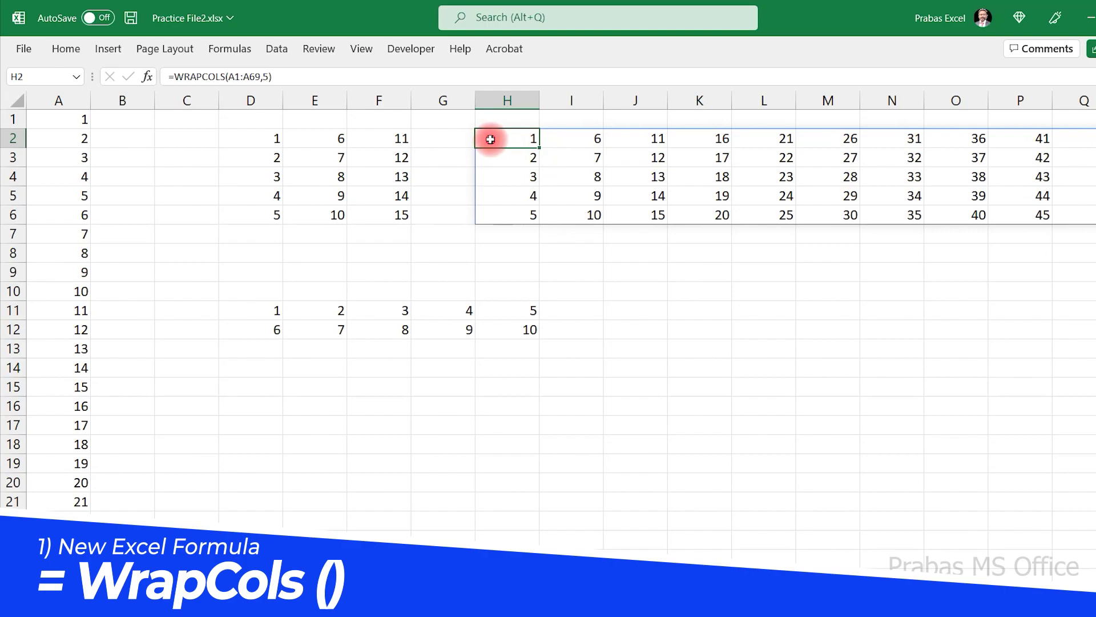
drag(490, 139, 1019, 216)
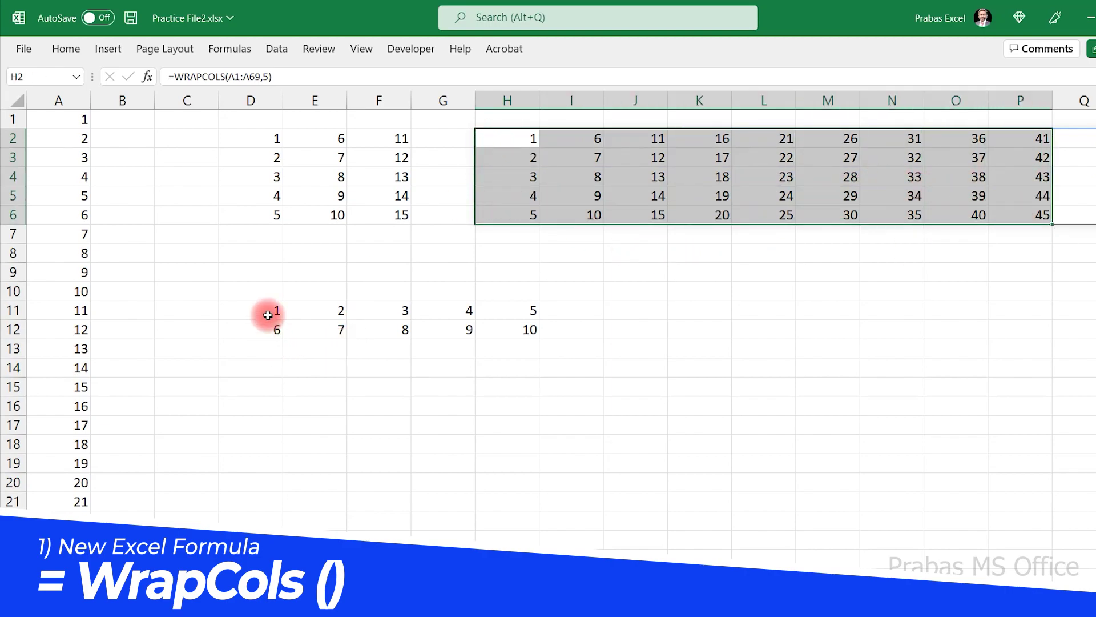
drag(267, 315, 526, 330)
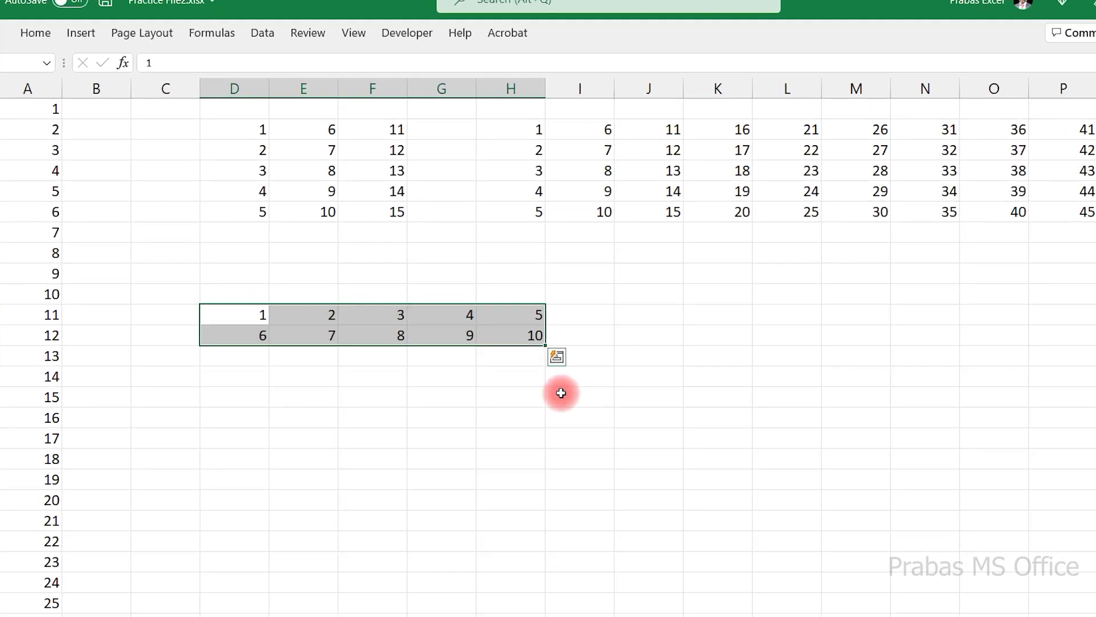
click(575, 504)
mouse_move(92, 351)
mouse_down()
mouse_move(480, 319)
mouse_move(549, 350)
mouse_up()
click(143, 357)
click(211, 360)
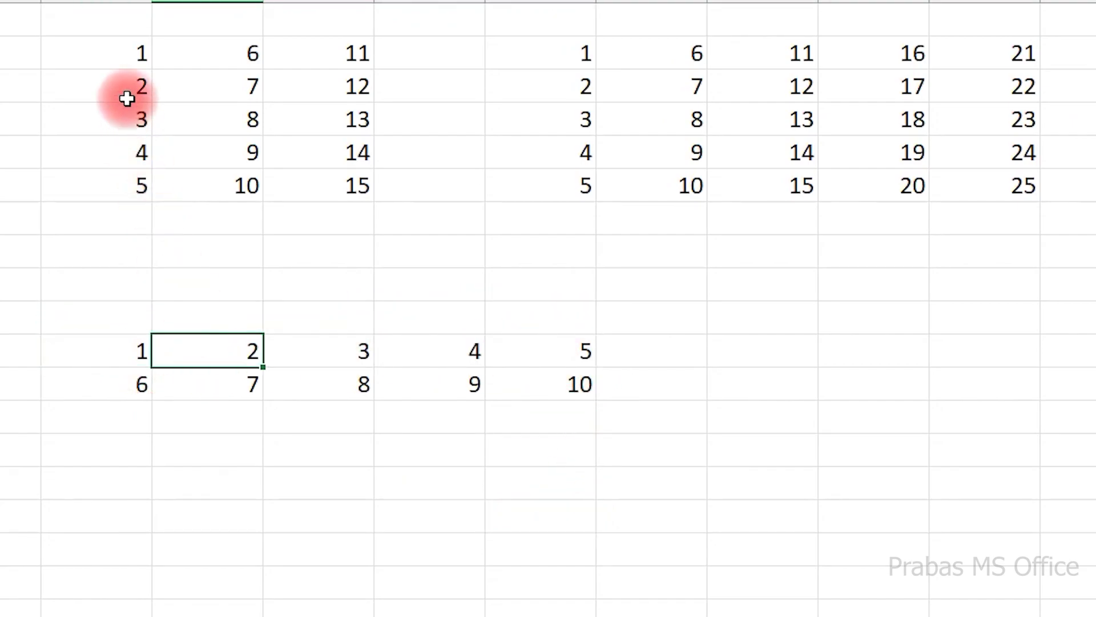
drag(123, 53, 108, 151)
drag(117, 349, 566, 354)
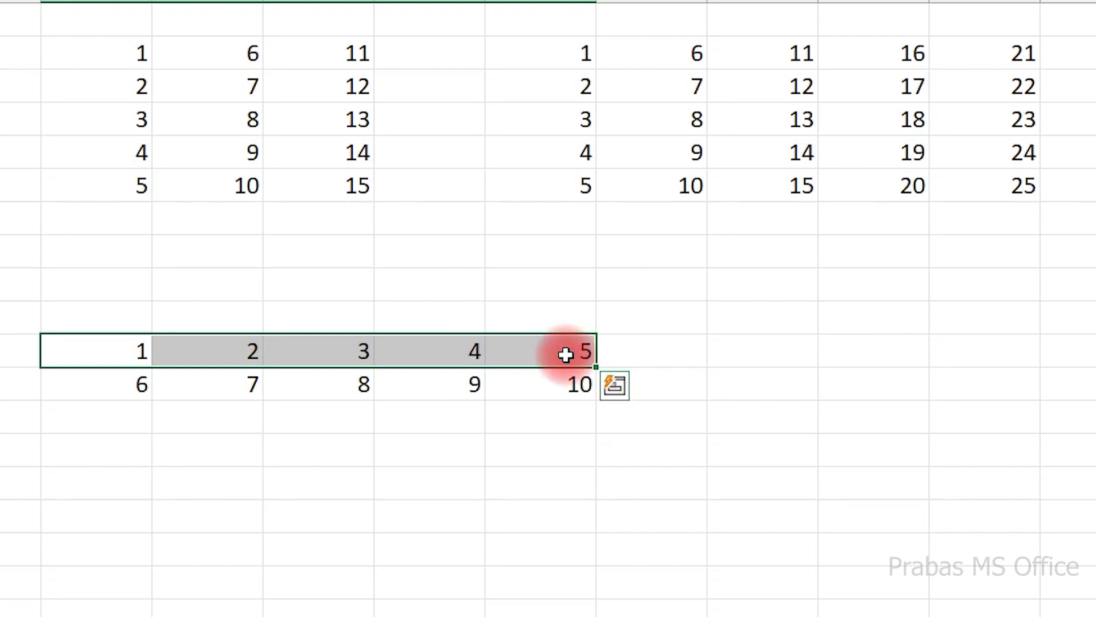
Step: Enter =WRAPROWS(A1:A69,5) in G16 to spill 1–69 into five-column rows
click(468, 502)
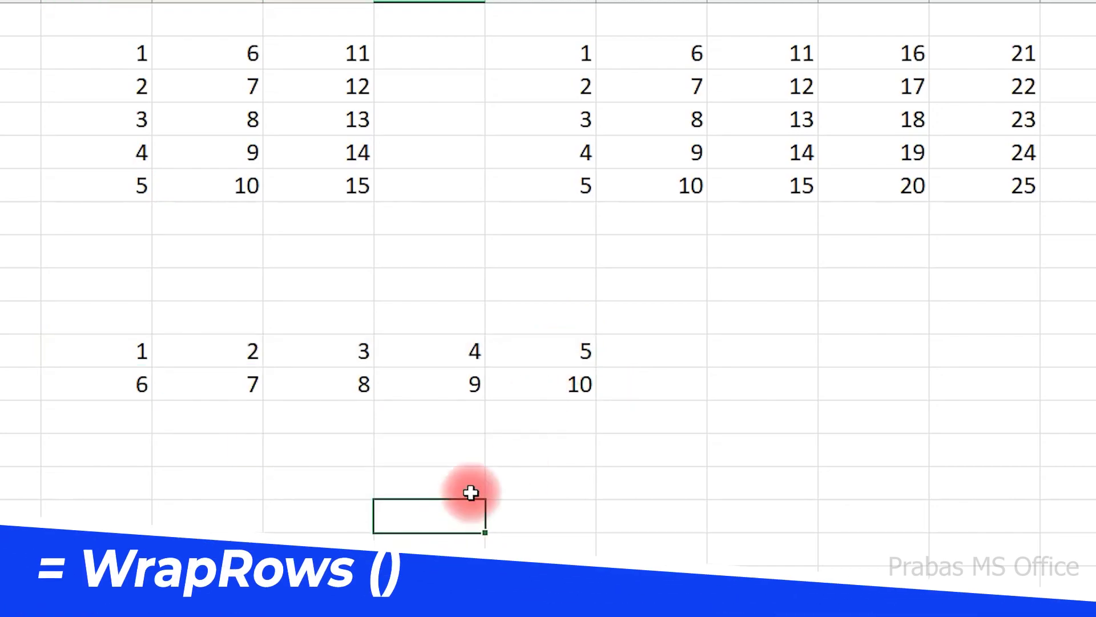
text(=wrap)
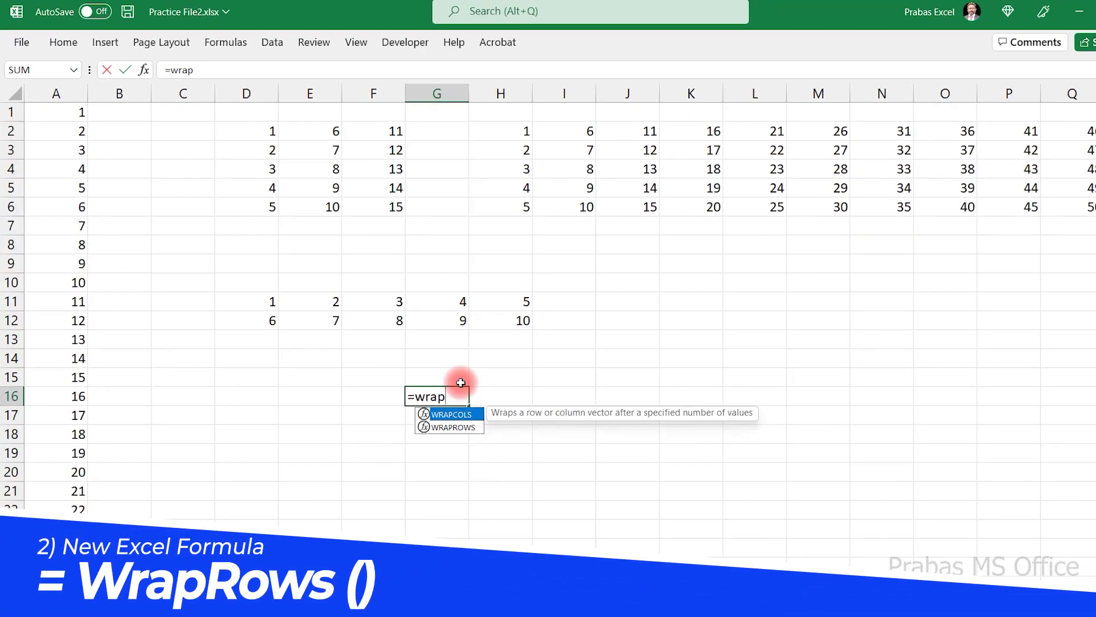
key(Down)
key(Tab)
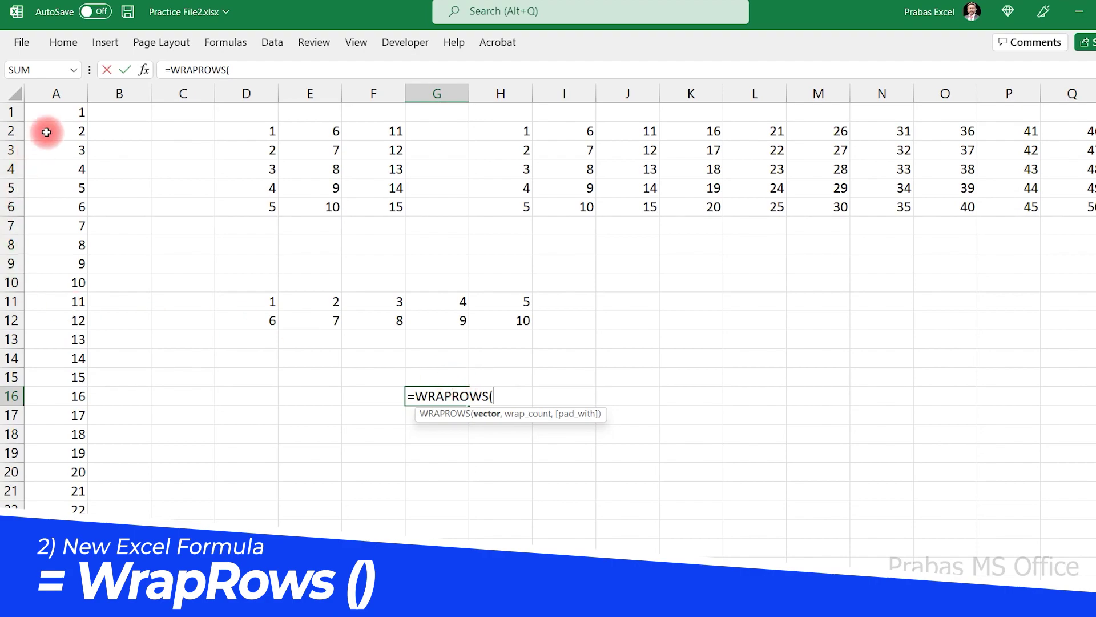
key(ctrl+shift+Down)
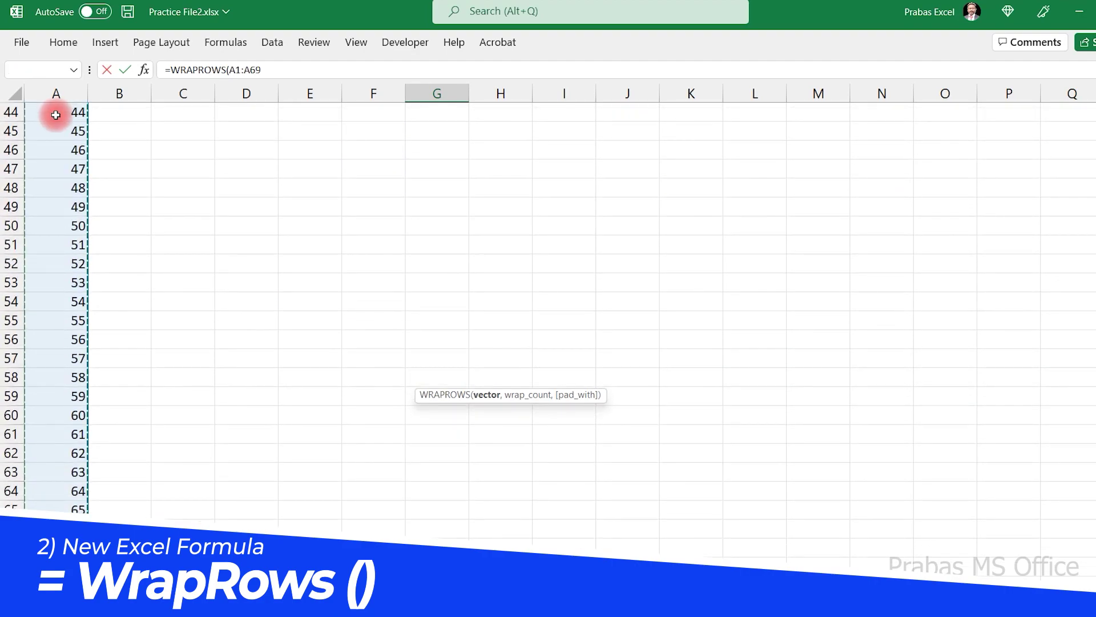
scroll(62, 147, up, 7)
scroll(157, 346, up, 7)
text(,5)
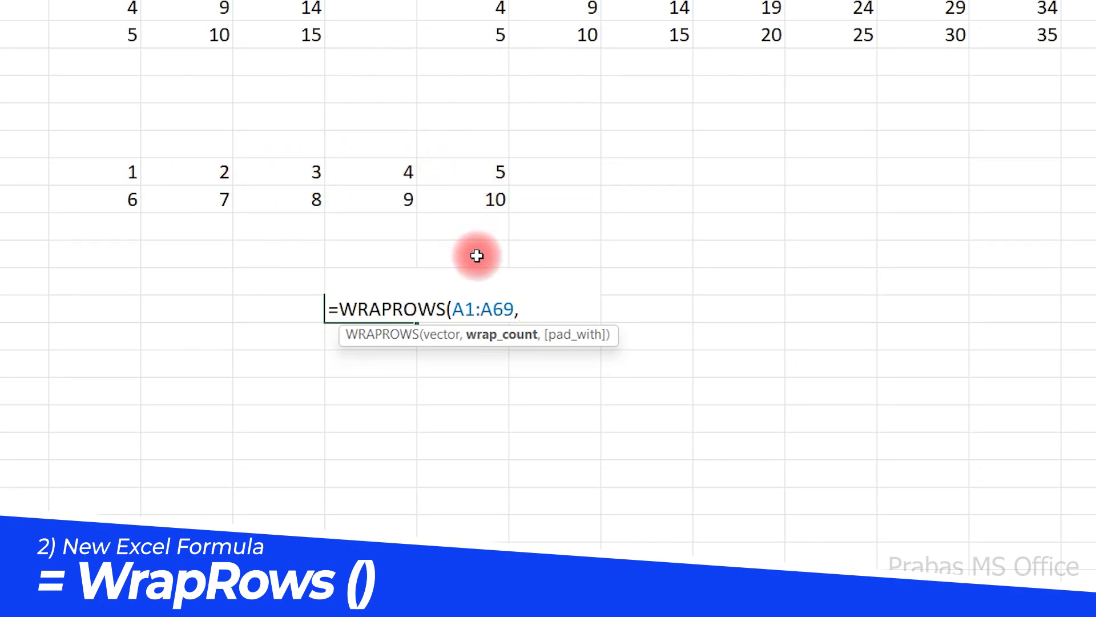
key(Return)
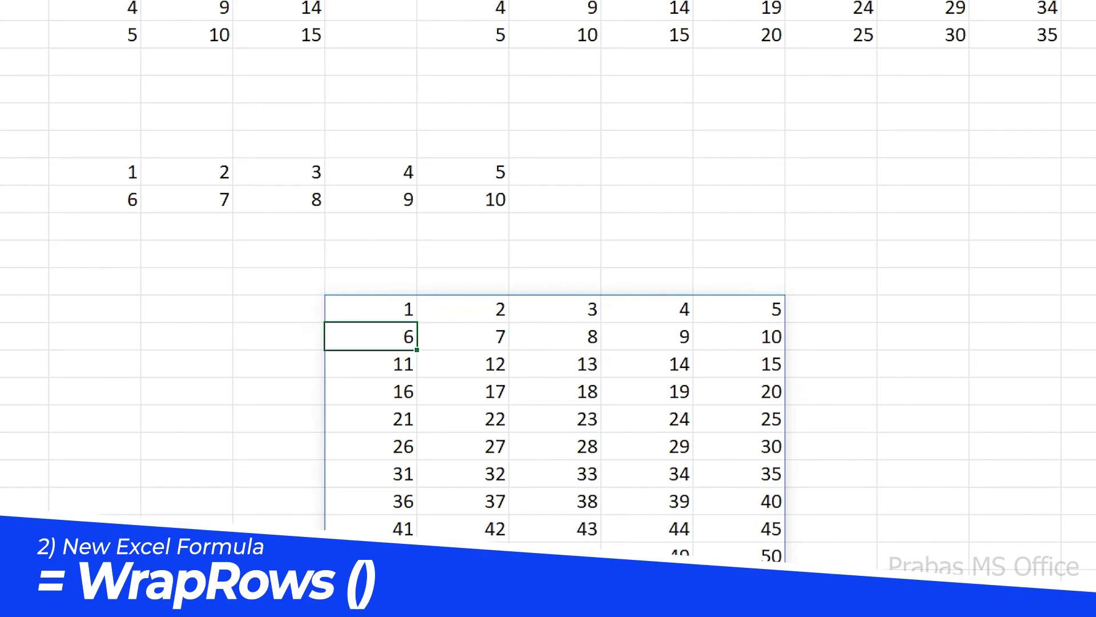
scroll(414, 386, down, 2)
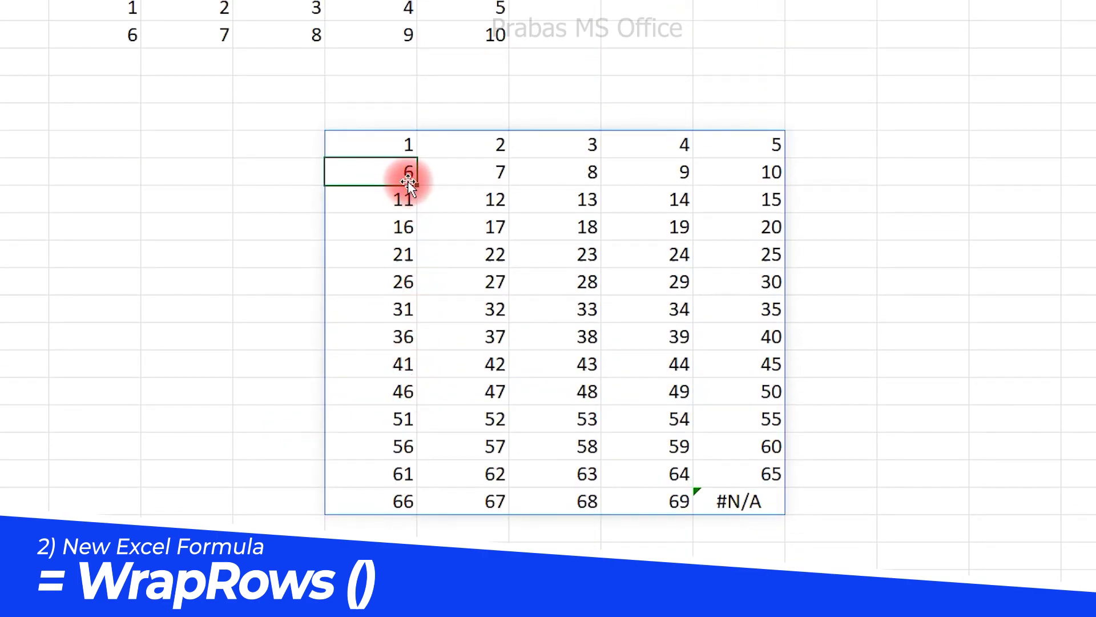
scroll(407, 188, up, 2)
scroll(404, 198, down, 4)
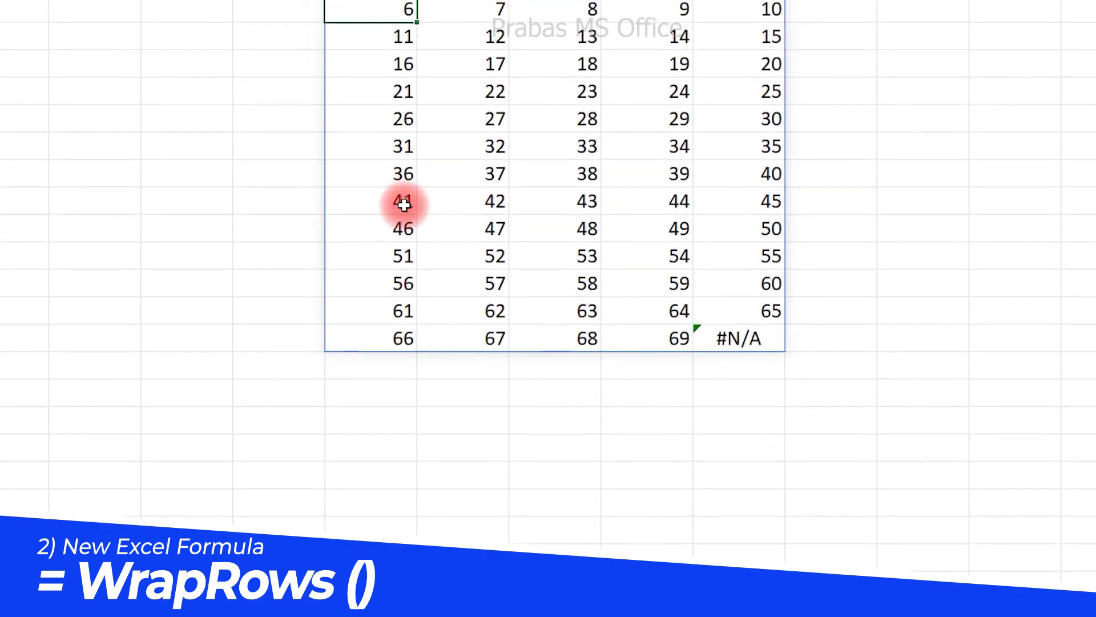
scroll(404, 203, up, 2)
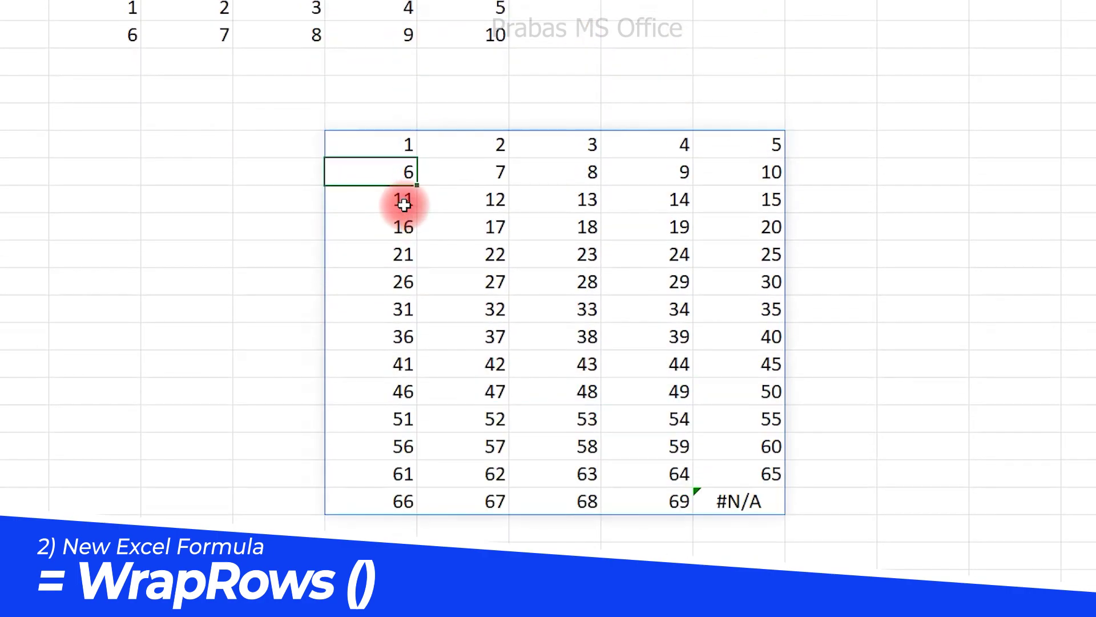
Step: Add "" as the pad_with argument so the leftover cell shows blank instead of #N/A
click(404, 149)
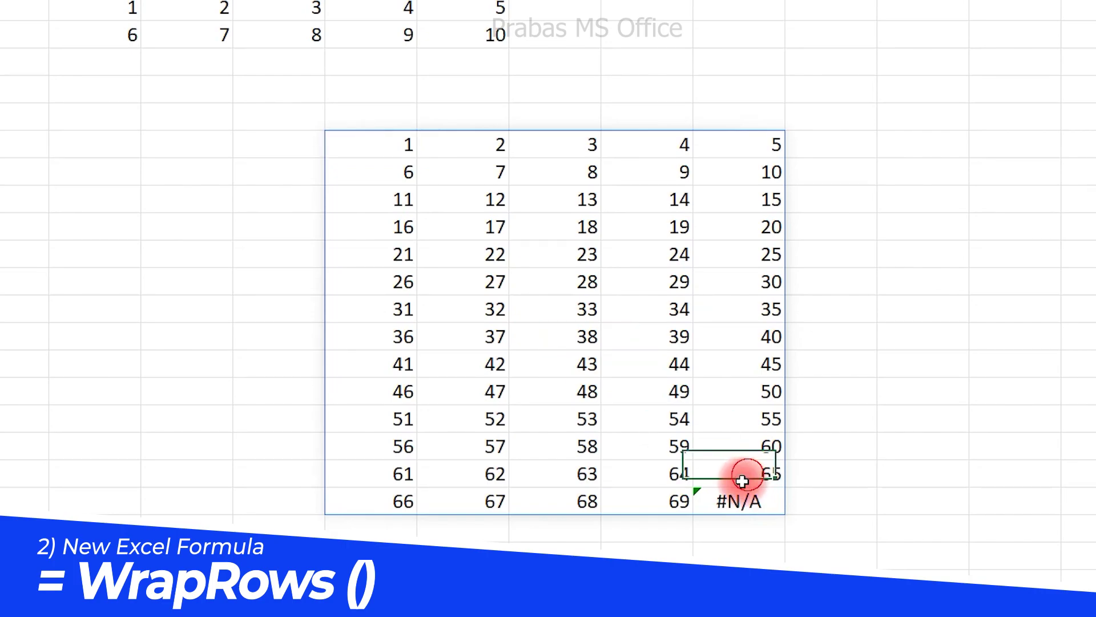
double_click(392, 146)
click(520, 139)
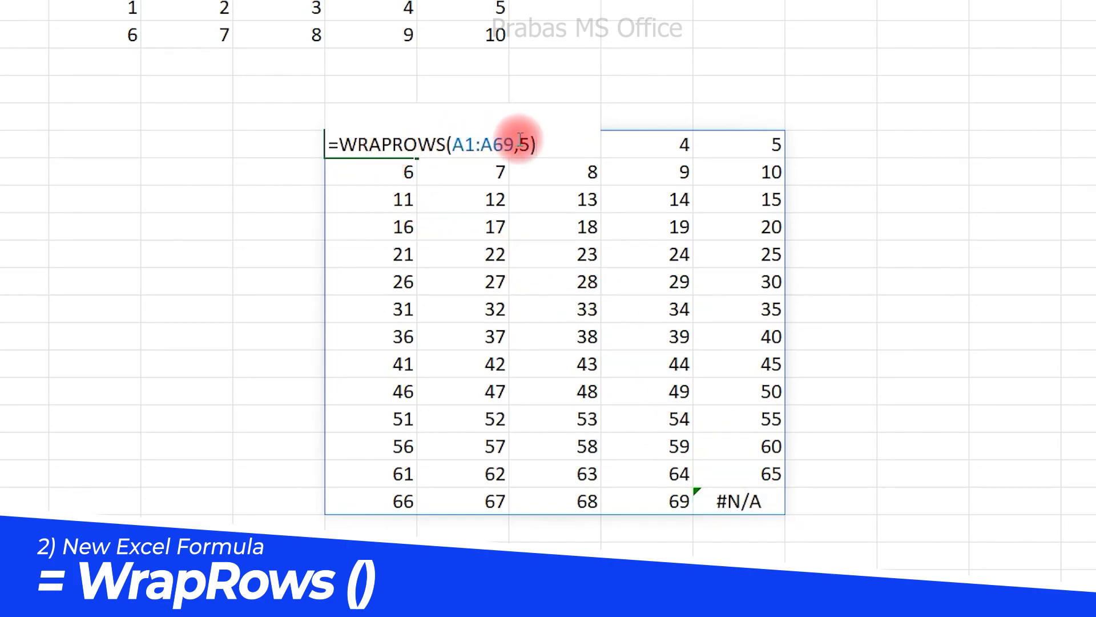
click(527, 145)
text(,")
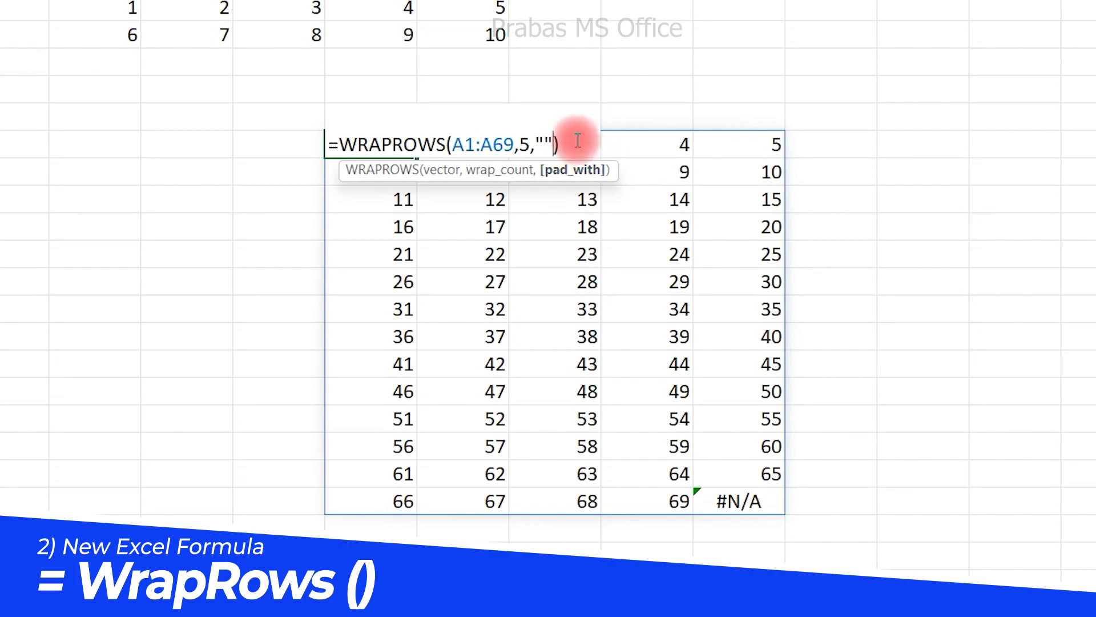
text())
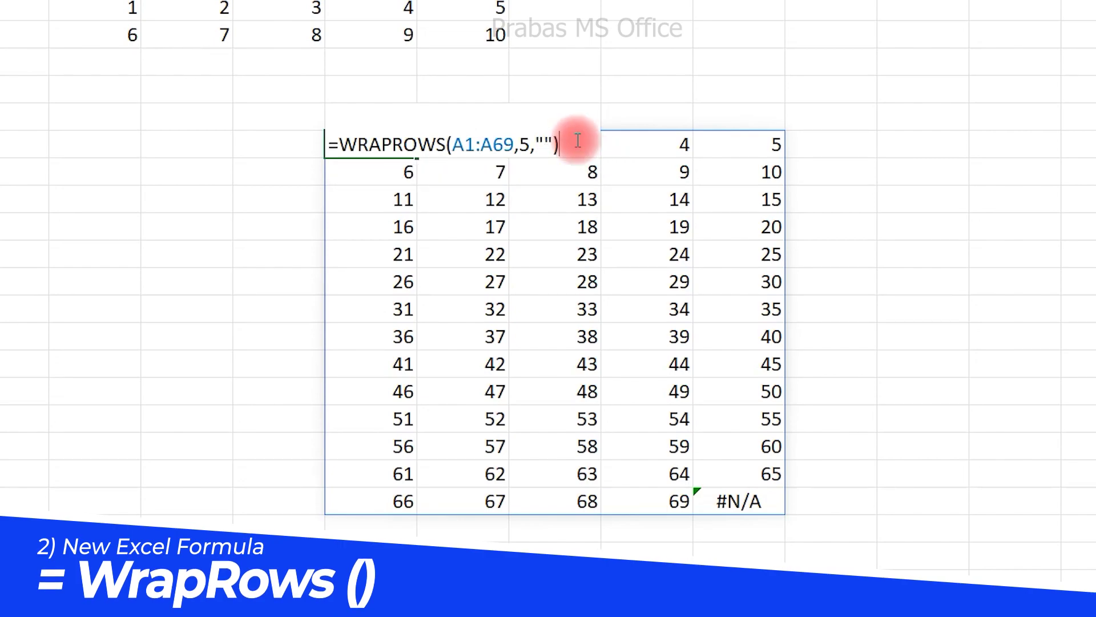
key(Return)
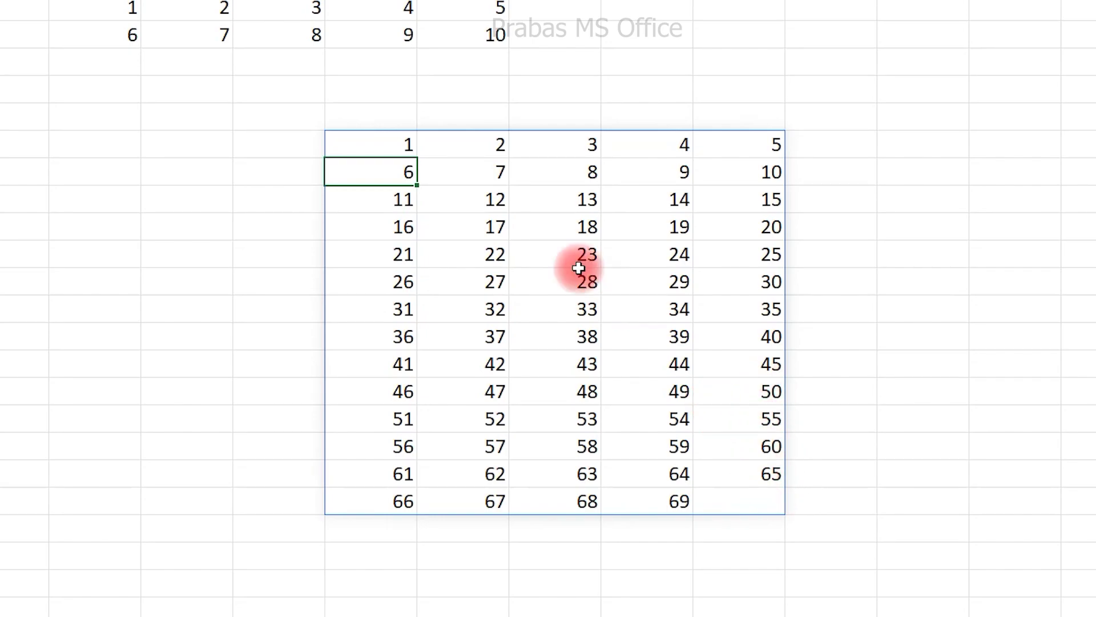
click(401, 148)
key(F2)
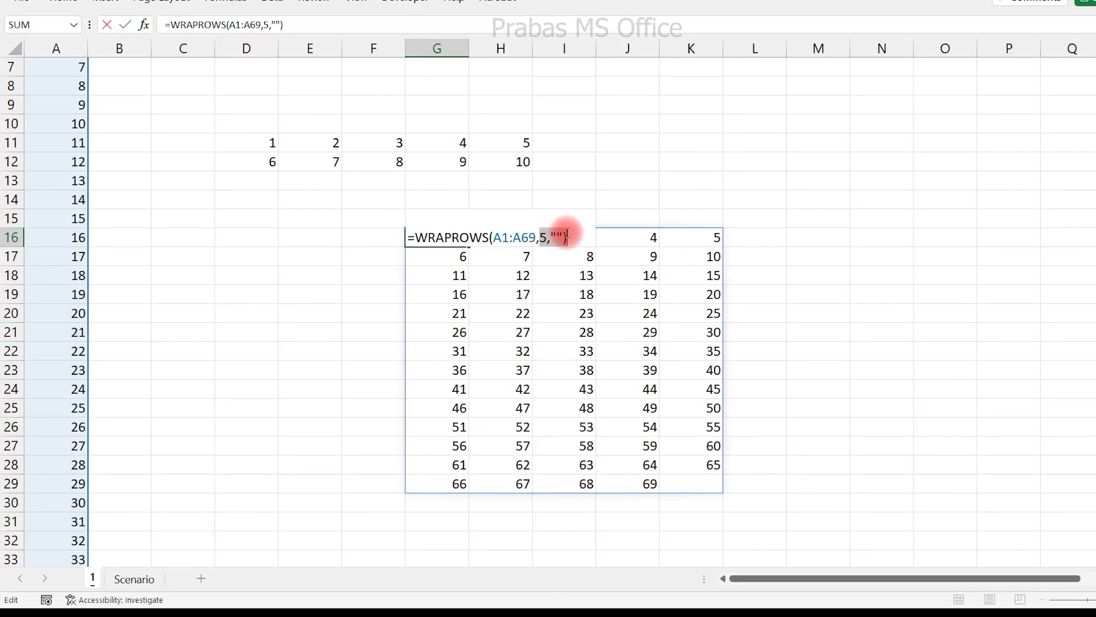
key(Escape)
scroll(490, 250, up, 2)
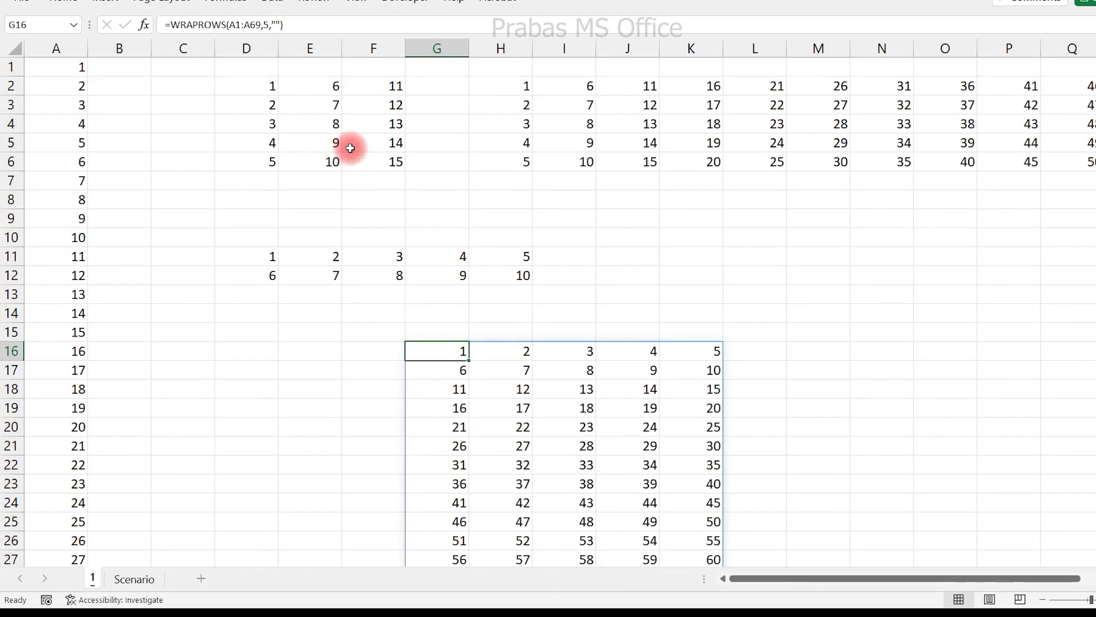
Step: Open the Scenario sheet and review the employee names in column A and jobs in column C
click(147, 580)
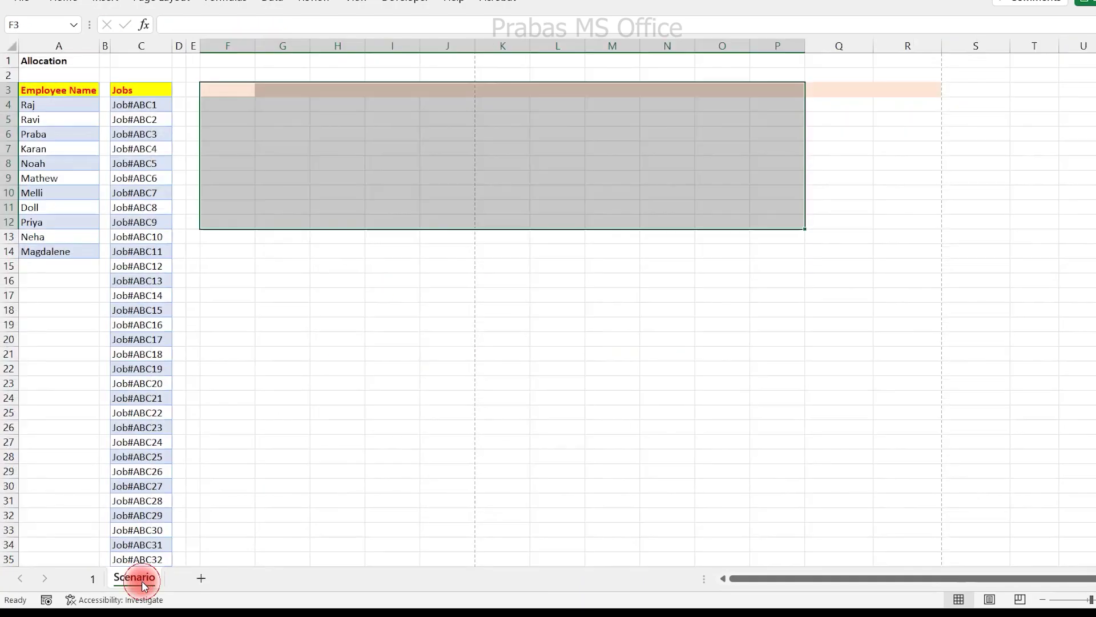
click(266, 170)
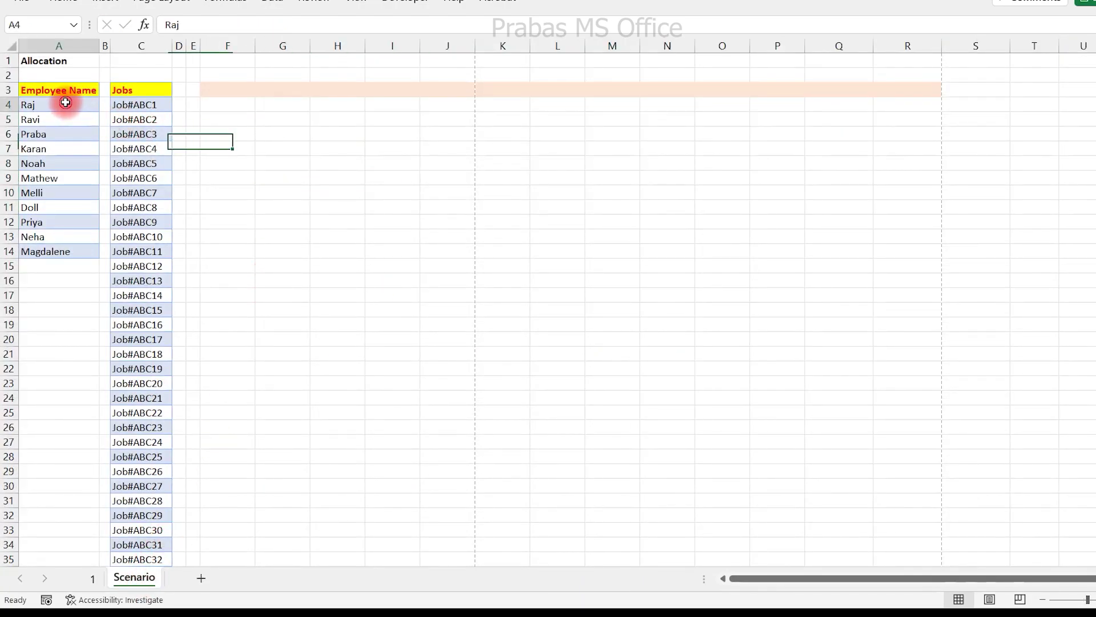
drag(66, 103, 54, 266)
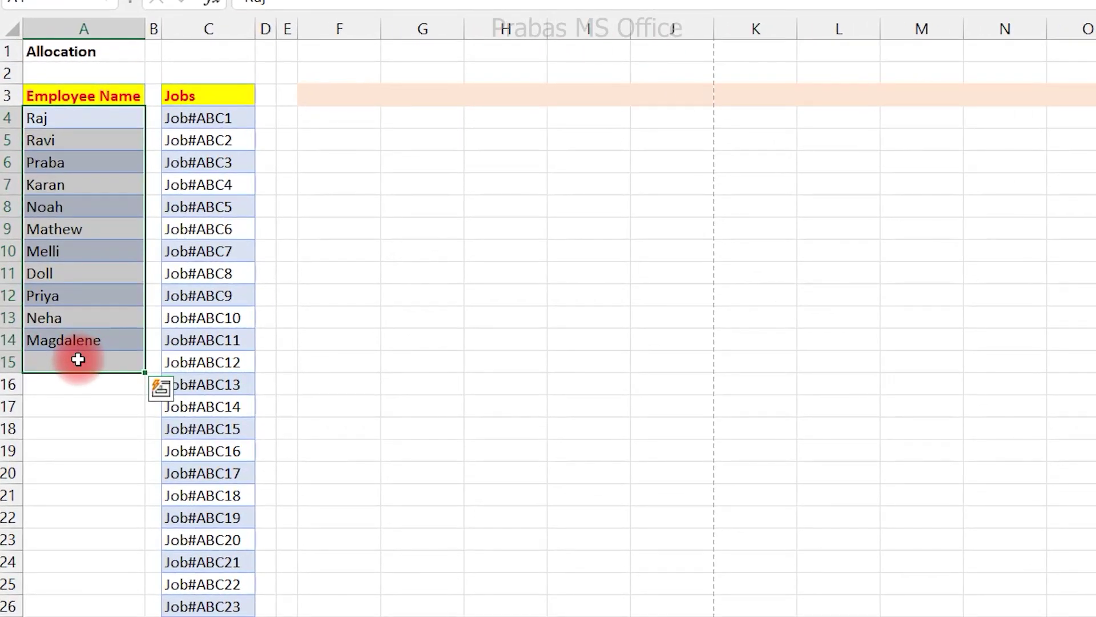
drag(211, 114, 222, 561)
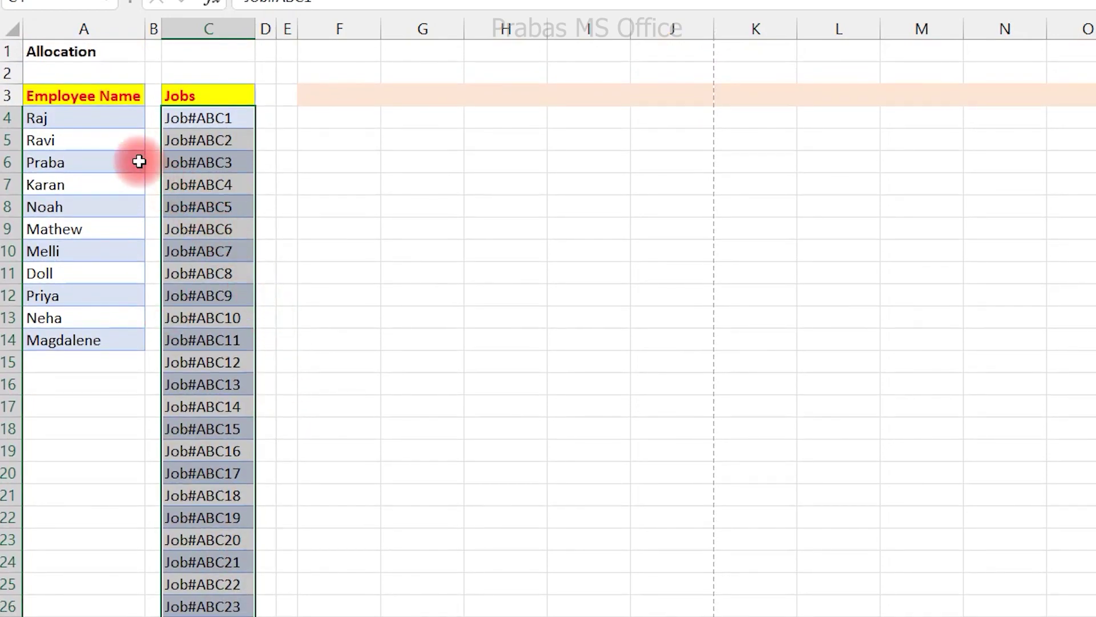
drag(126, 120, 77, 342)
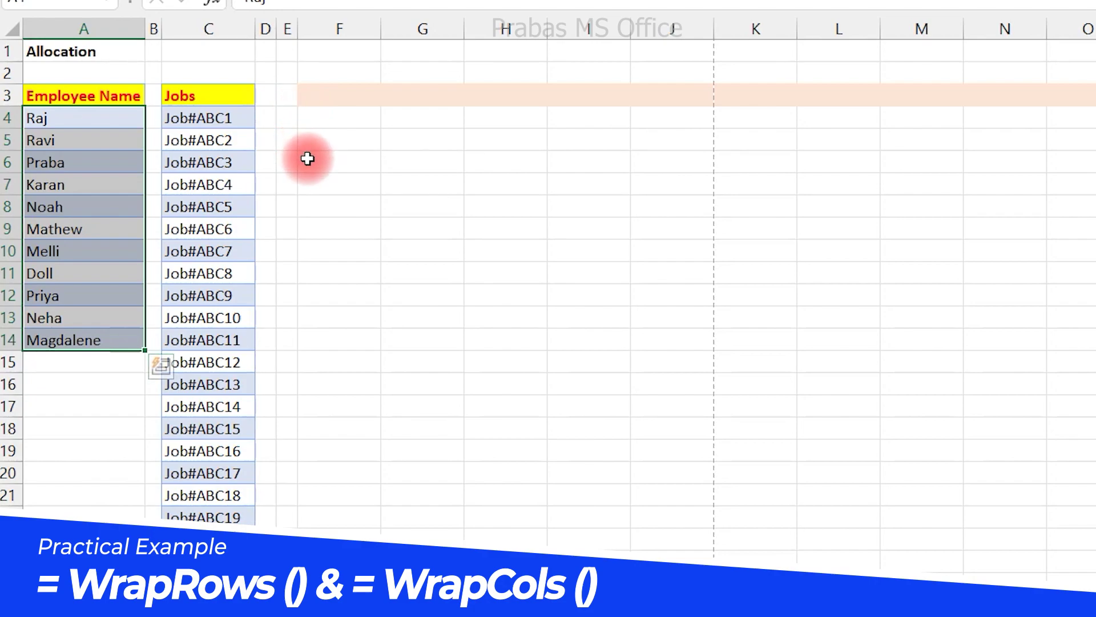
Step: Identify F3 and row 3 as the header area for the employee names in A4:A14
click(331, 101)
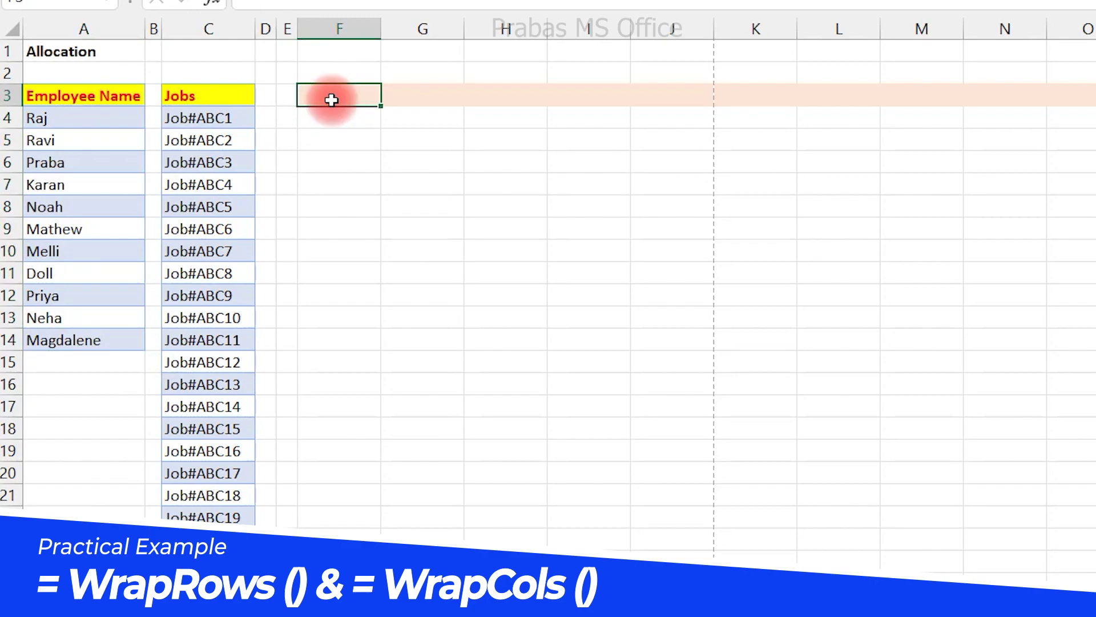
drag(54, 118, 63, 340)
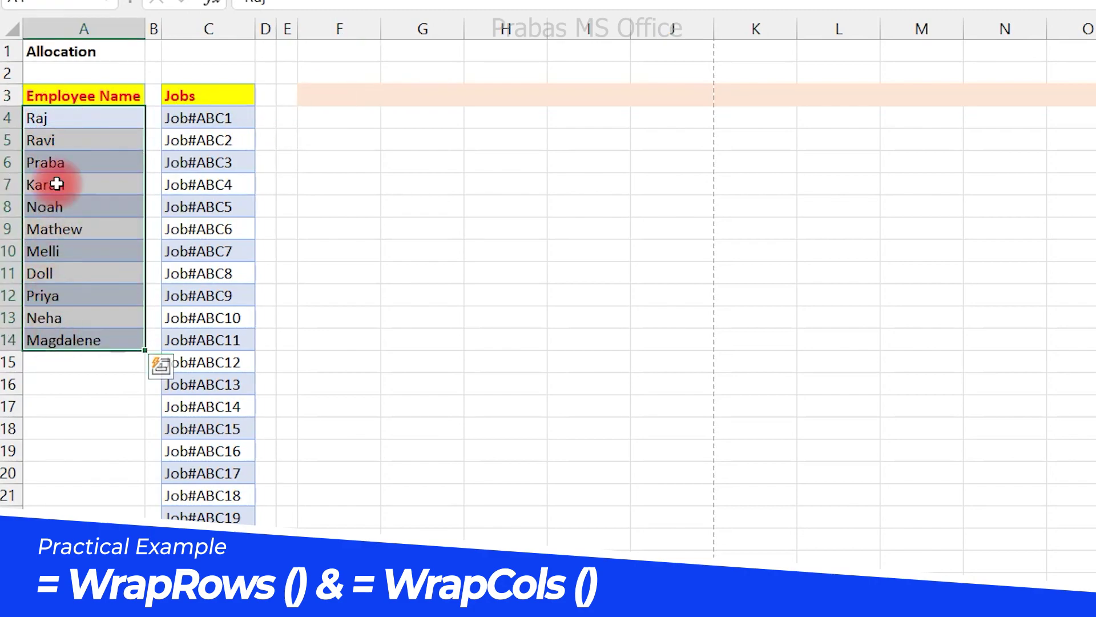
mouse_move(360, 89)
mouse_down()
mouse_move(793, 107)
mouse_move(1090, 91)
mouse_up()
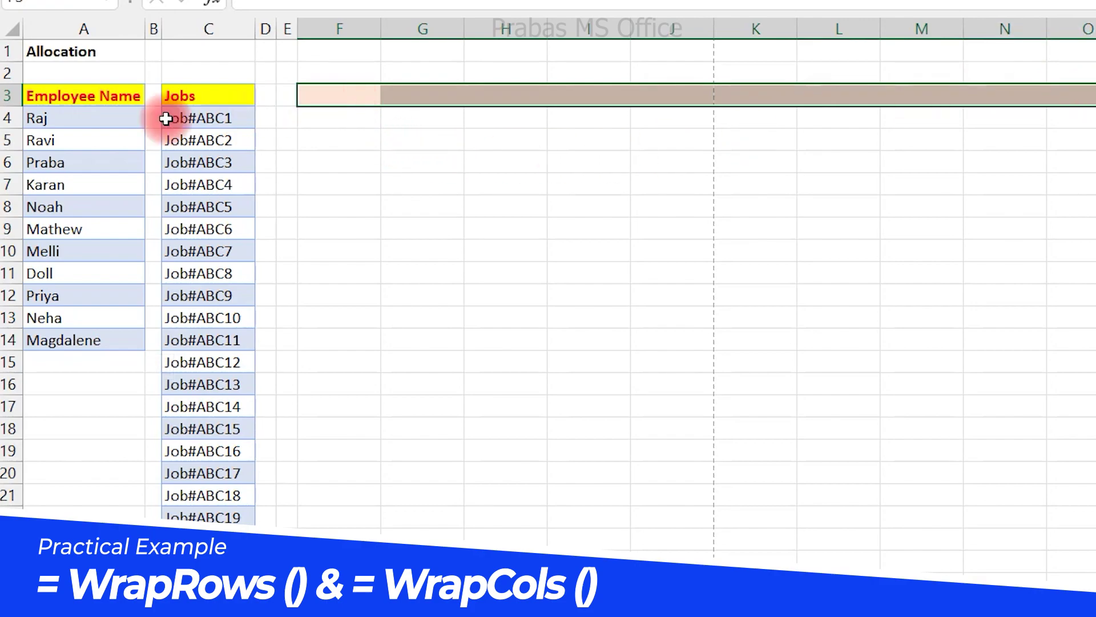
drag(93, 119, 93, 337)
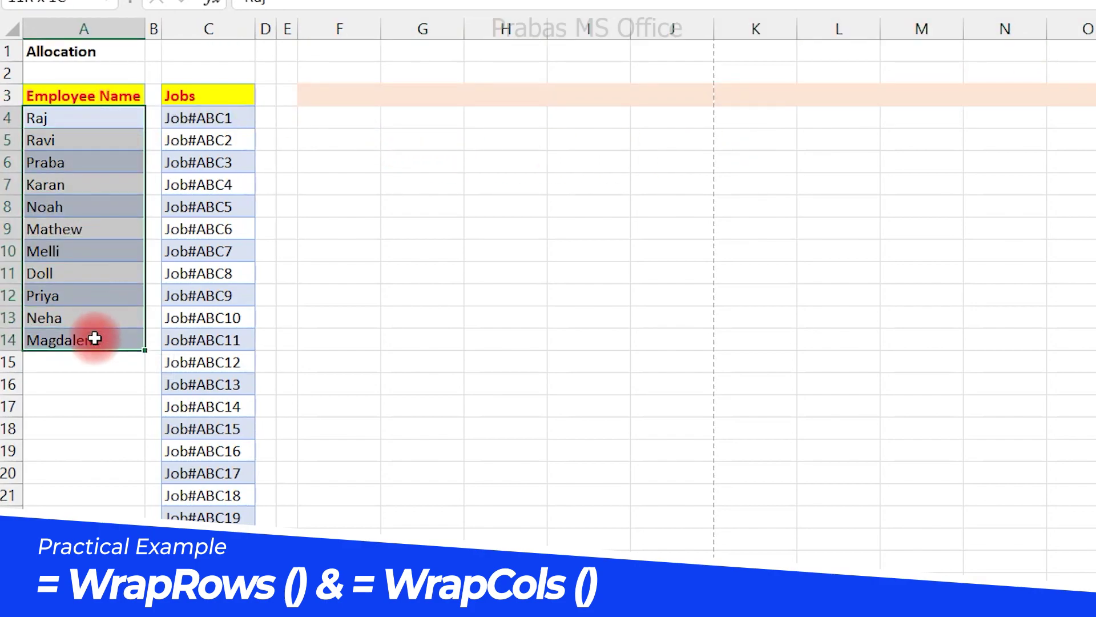
Step: Enter =WRAPCOLS(A4:A14,1) in F3 so Raj through Neha spill across row 3
click(330, 103)
text(=)
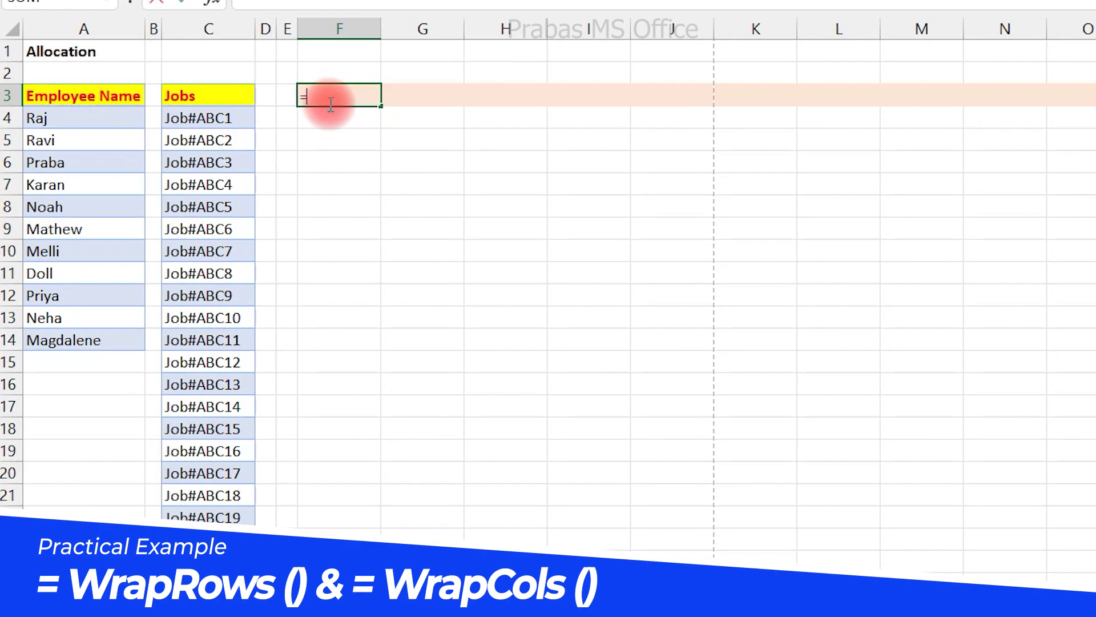
text(wr)
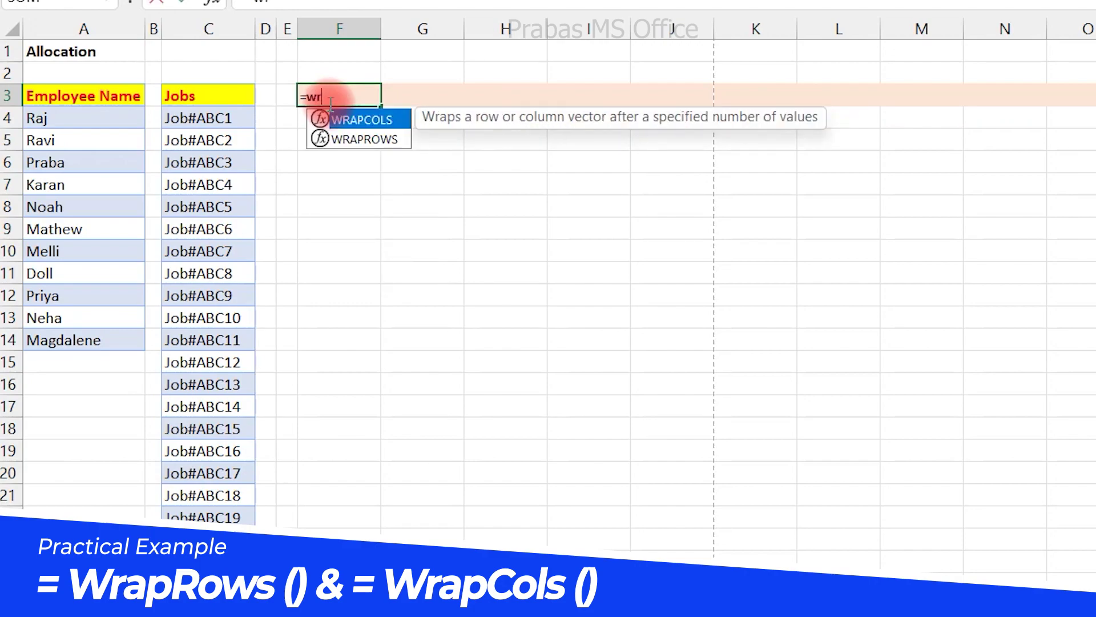
key(Tab)
click(132, 114)
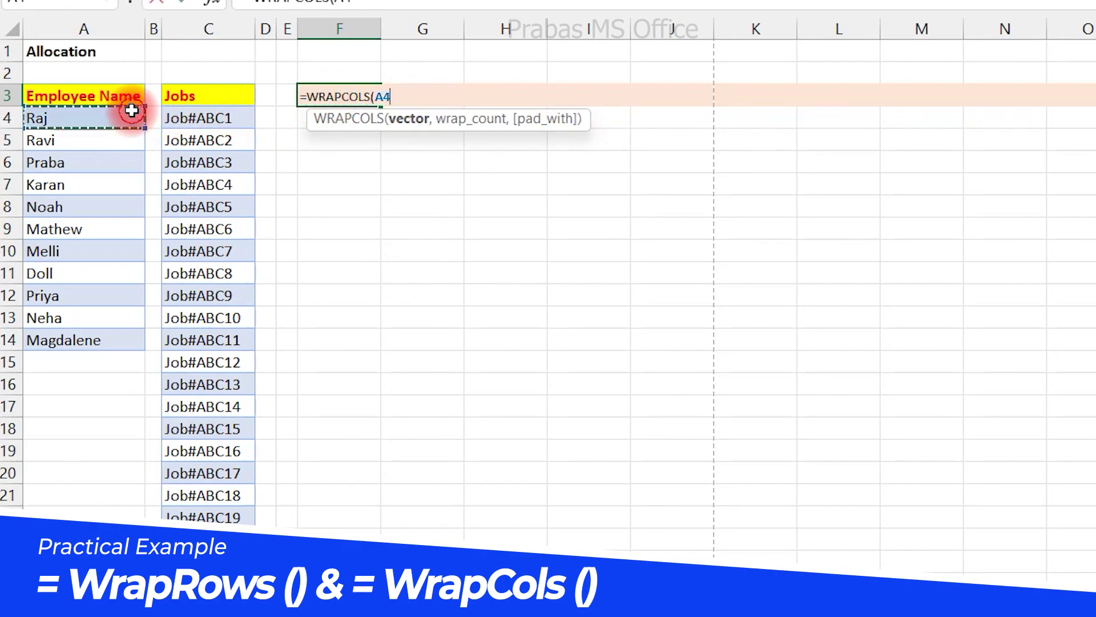
key(shift+Down)
key(shift+Down)
key(shift+Down)
key(shift+Down)
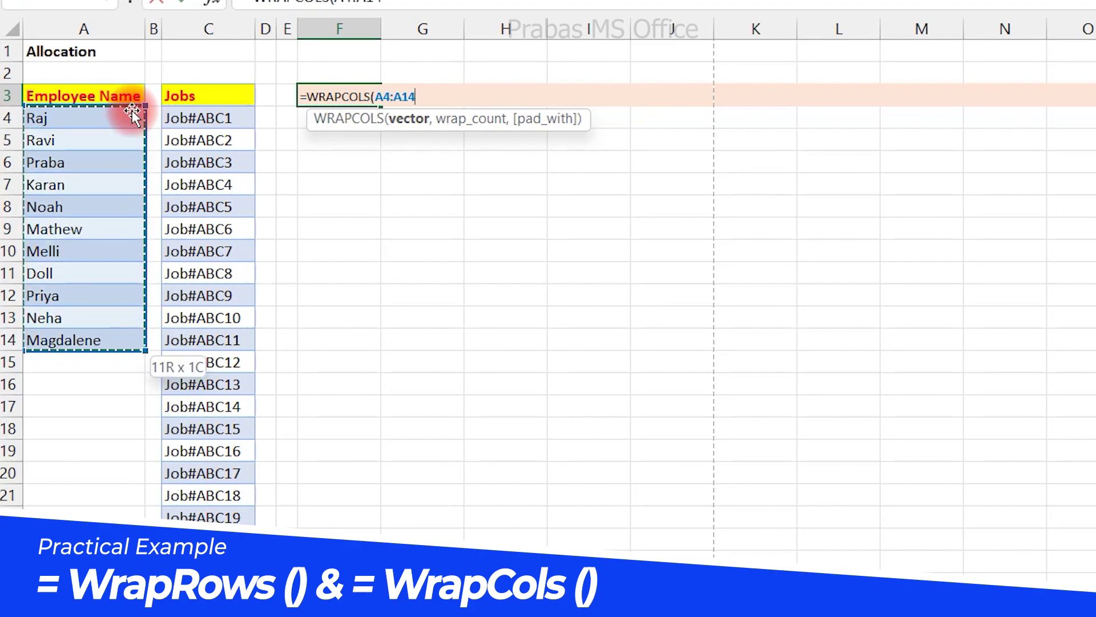
text(,)
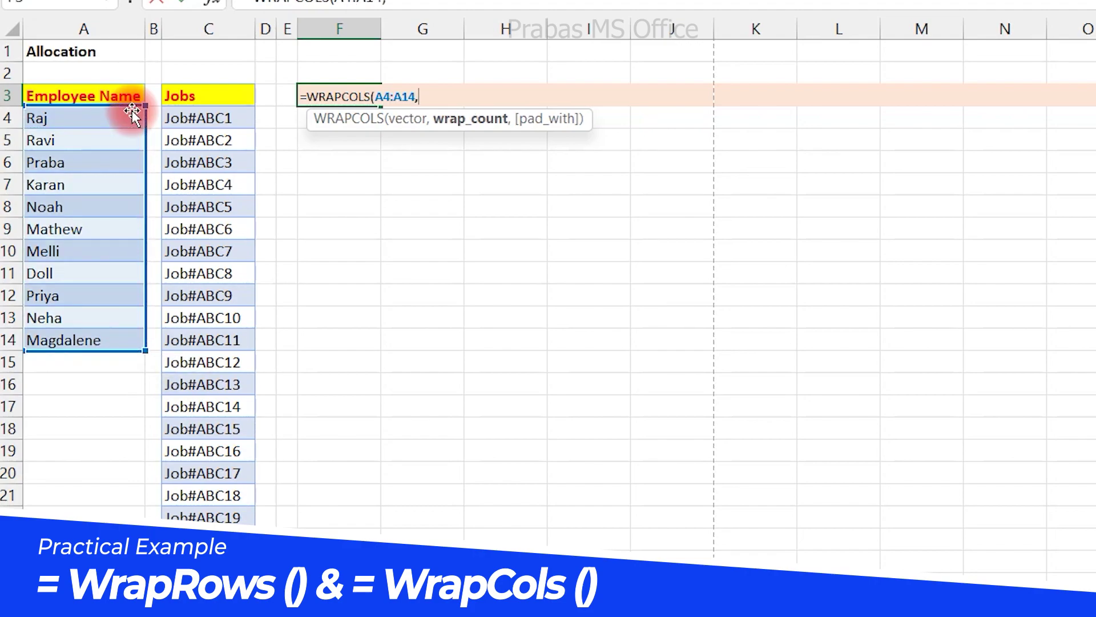
text())
key(Return)
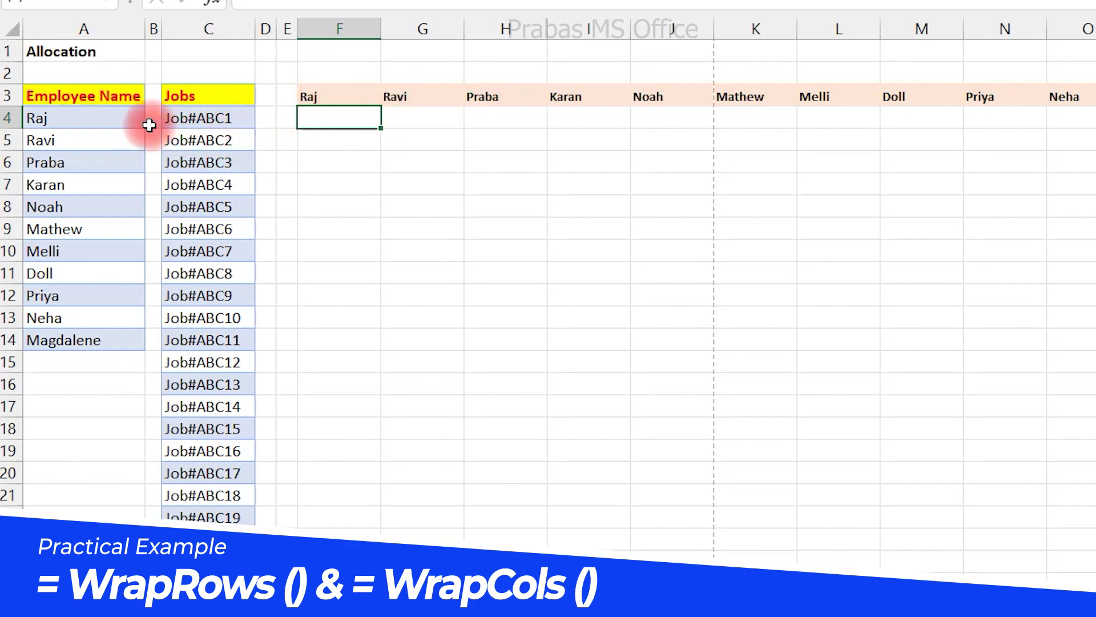
drag(129, 119, 88, 316)
drag(327, 103, 1090, 96)
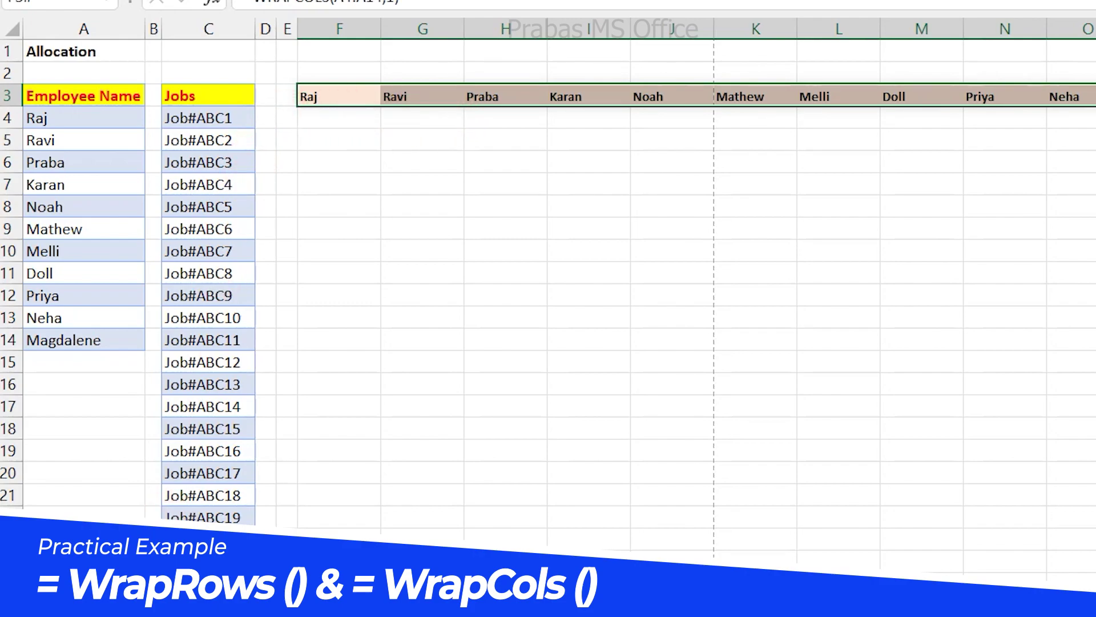
Step: Enter =WRAPCOLS(C4:C79,5) in F4 to spill five job IDs under each name
drag(225, 115, 240, 543)
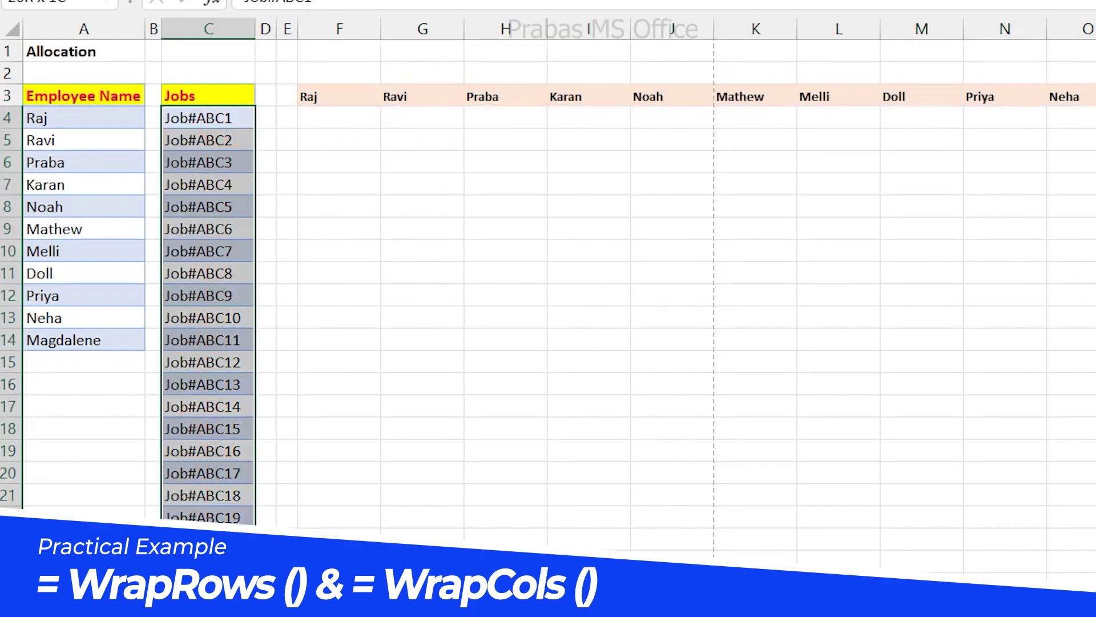
drag(324, 118, 926, 266)
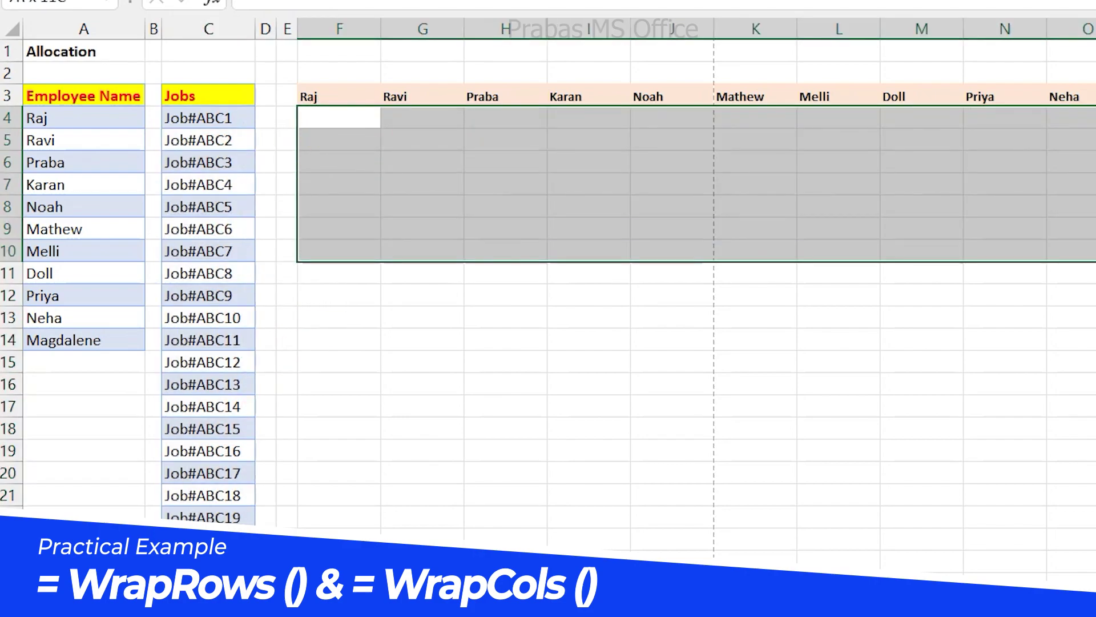
click(356, 116)
text(=)
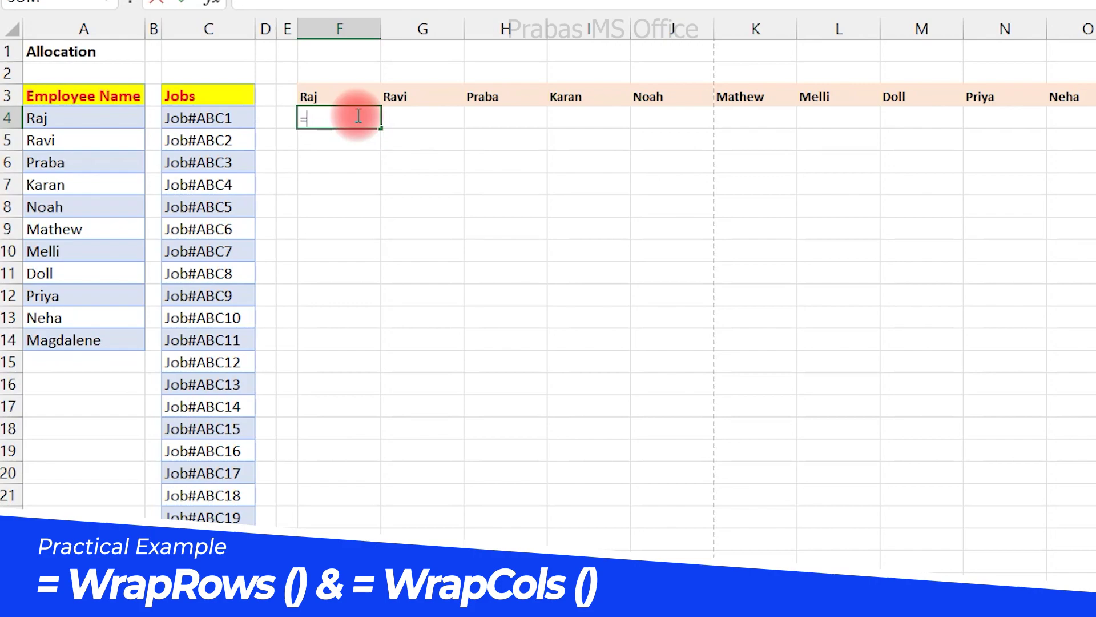
text(wr)
key(Tab)
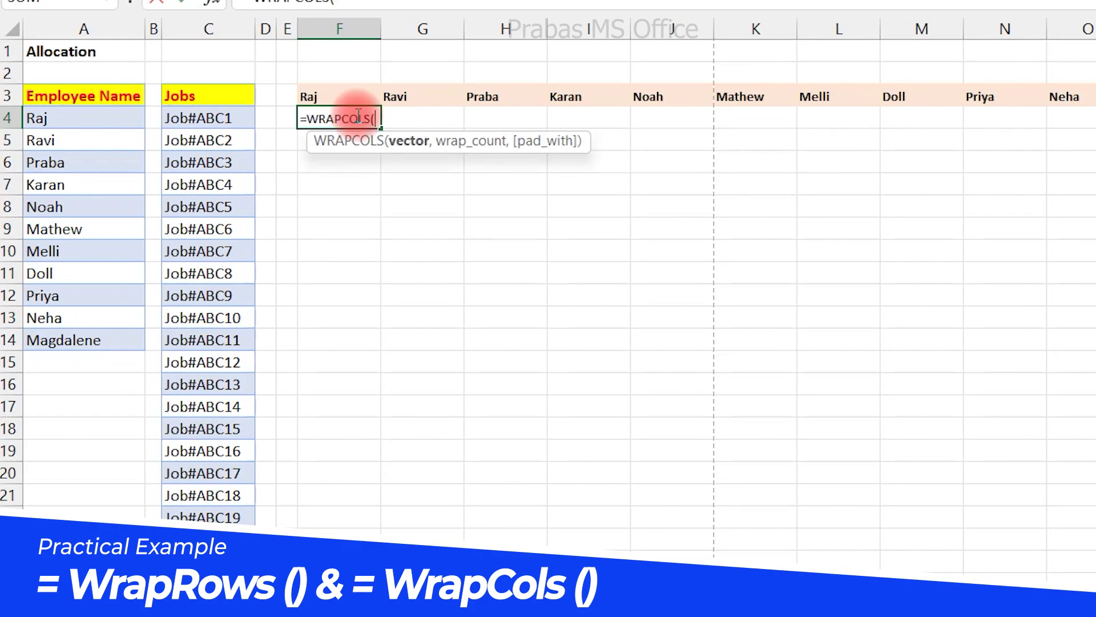
click(252, 120)
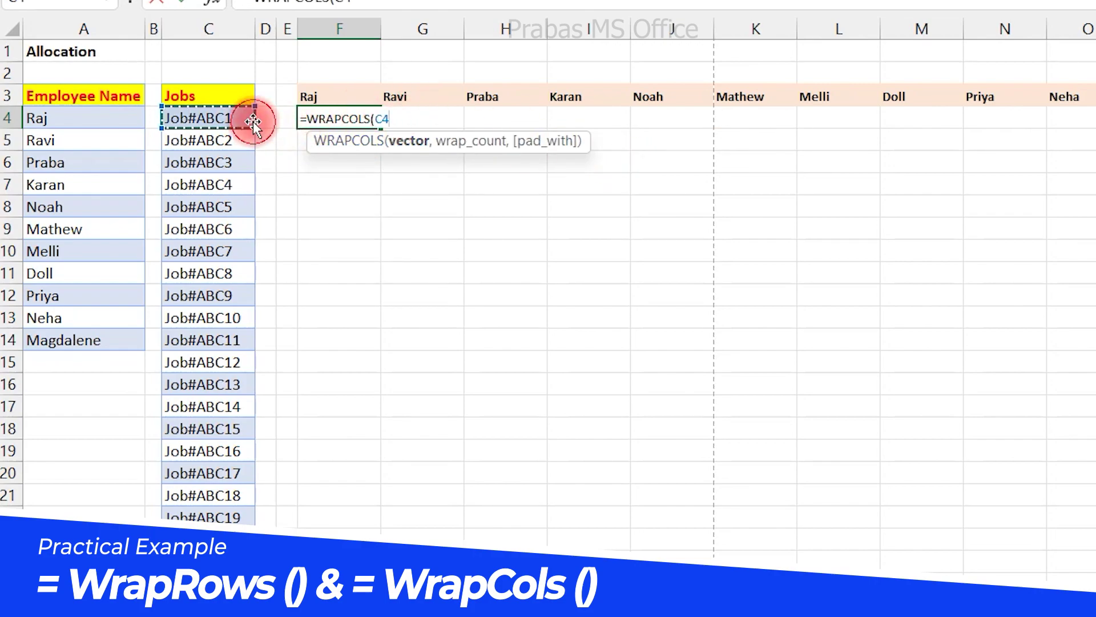
key(ctrl+shift+Down)
text(:C79,)
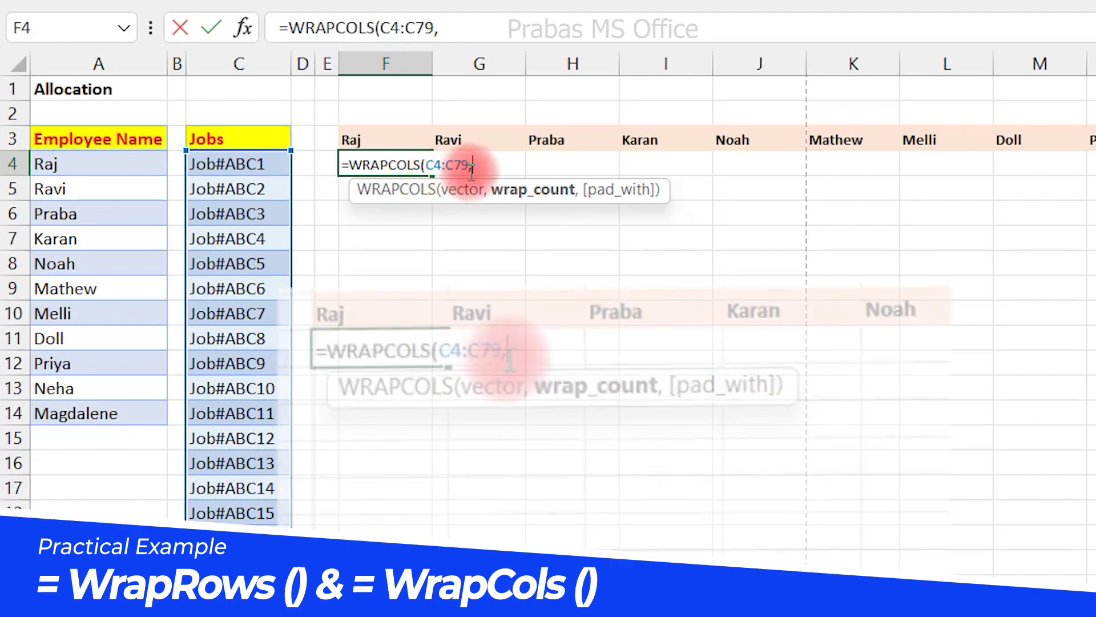
text(5)
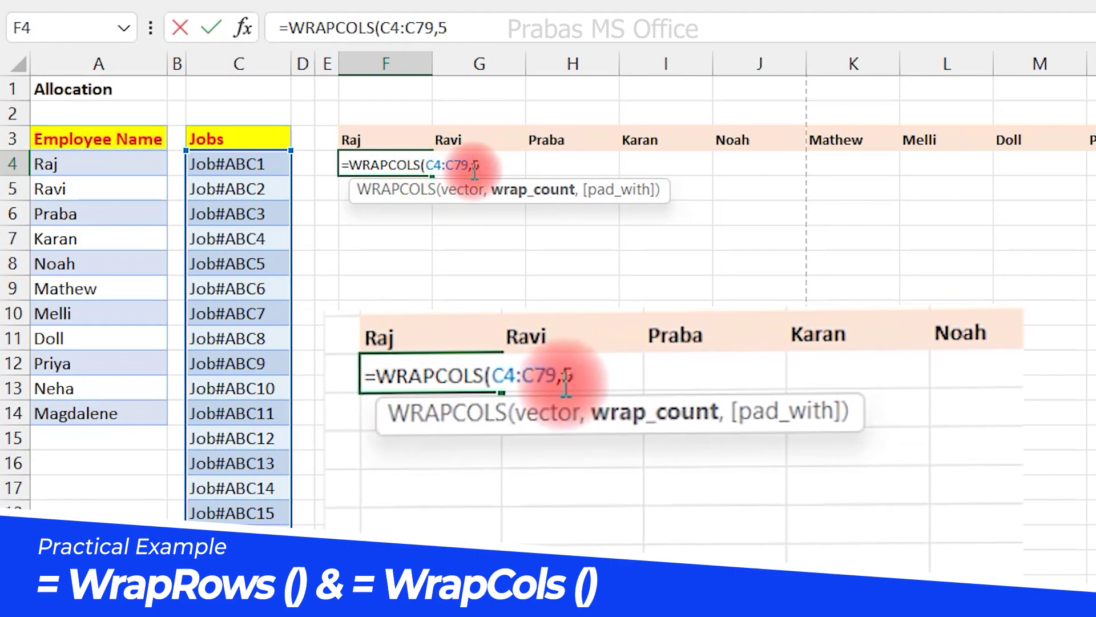
key(Return)
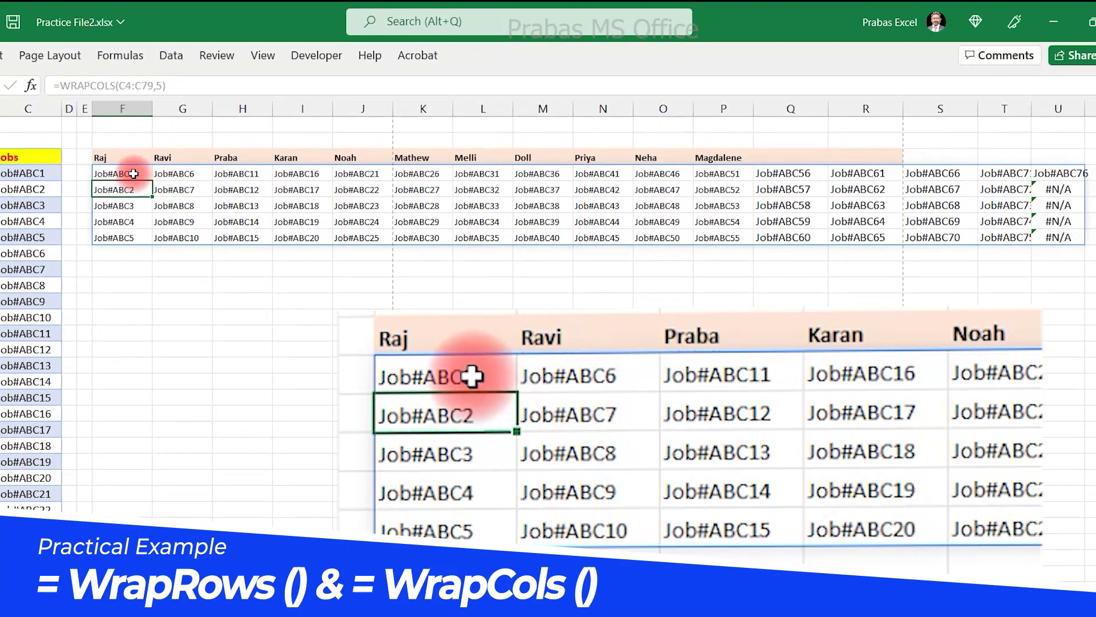
Step: Change the F4 wrap count from 5 to 8, leaving #N/A padding at the bottom of Neha's column
drag(114, 173, 125, 226)
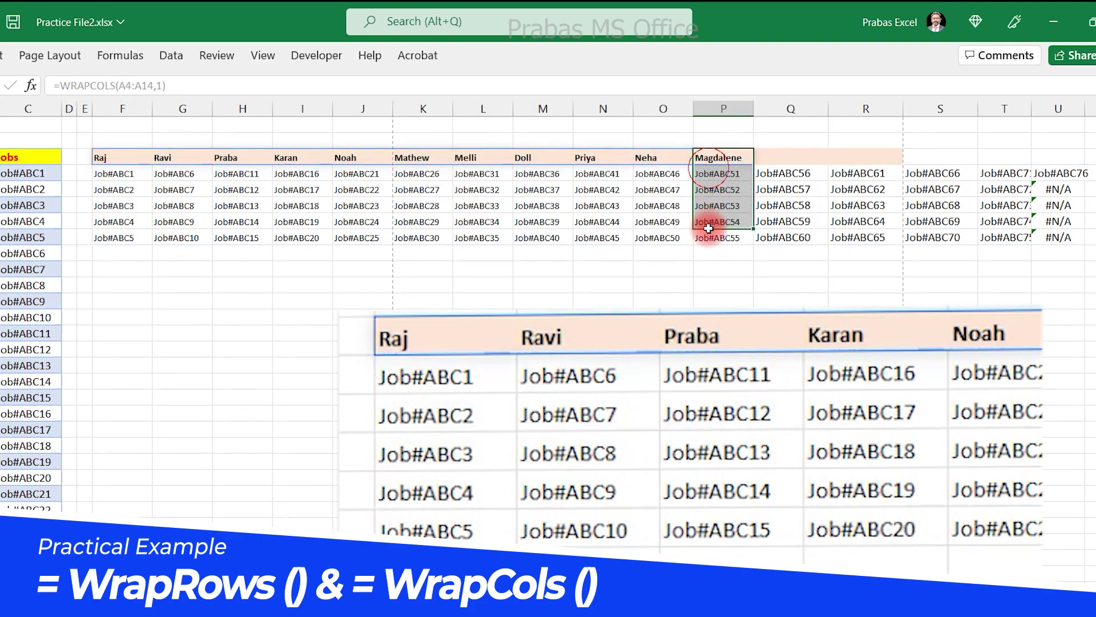
click(776, 173)
drag(843, 190, 1052, 234)
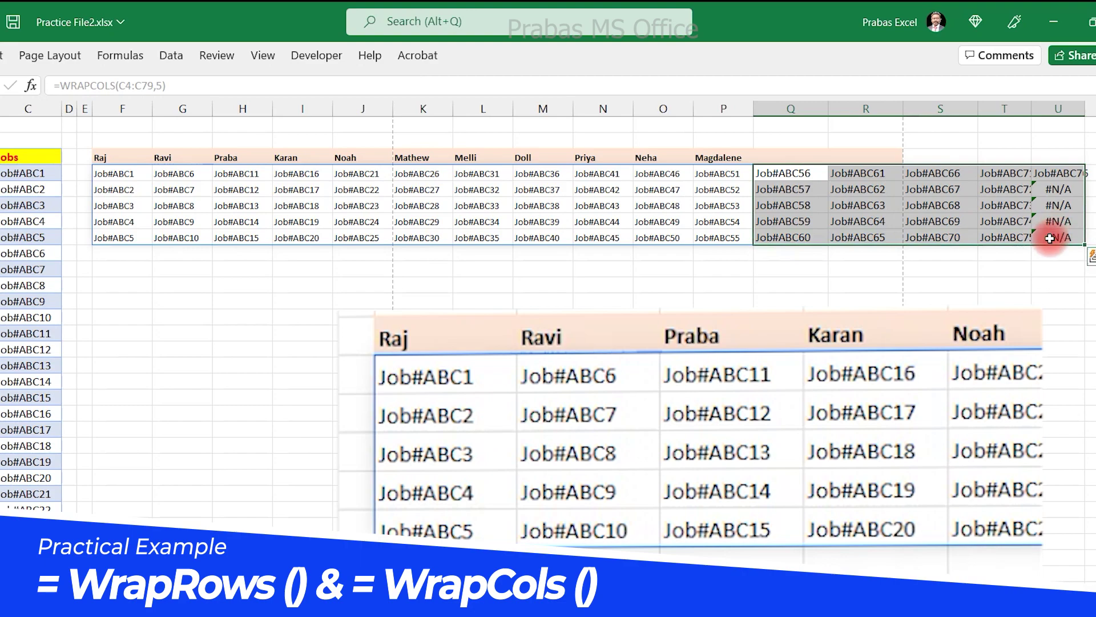
click(132, 176)
double_click(132, 174)
click(178, 173)
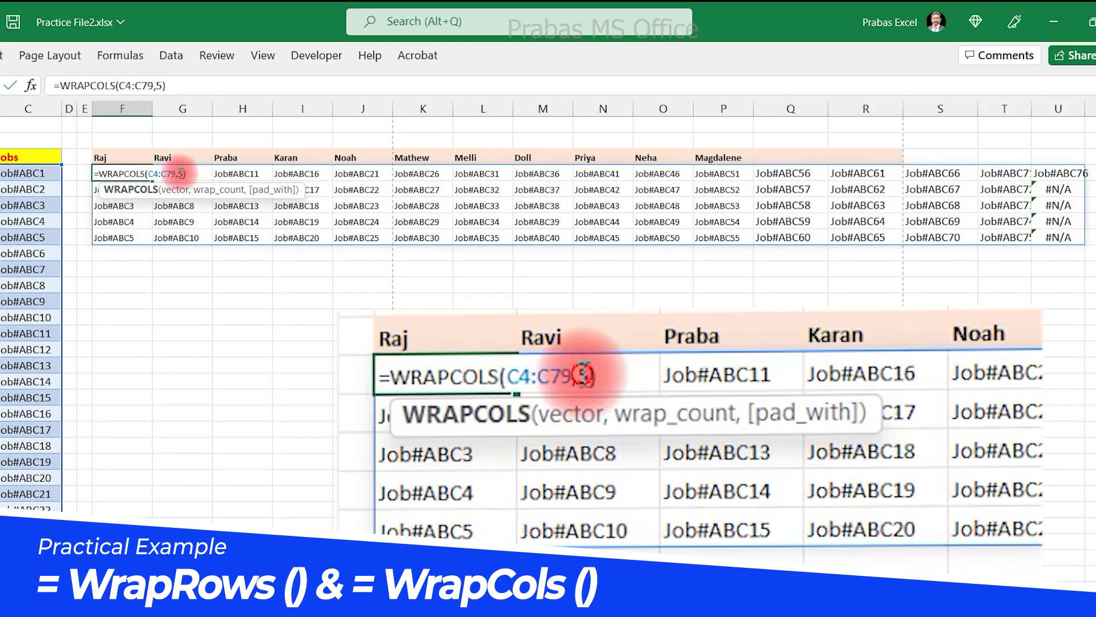
key(Delete)
text(8)
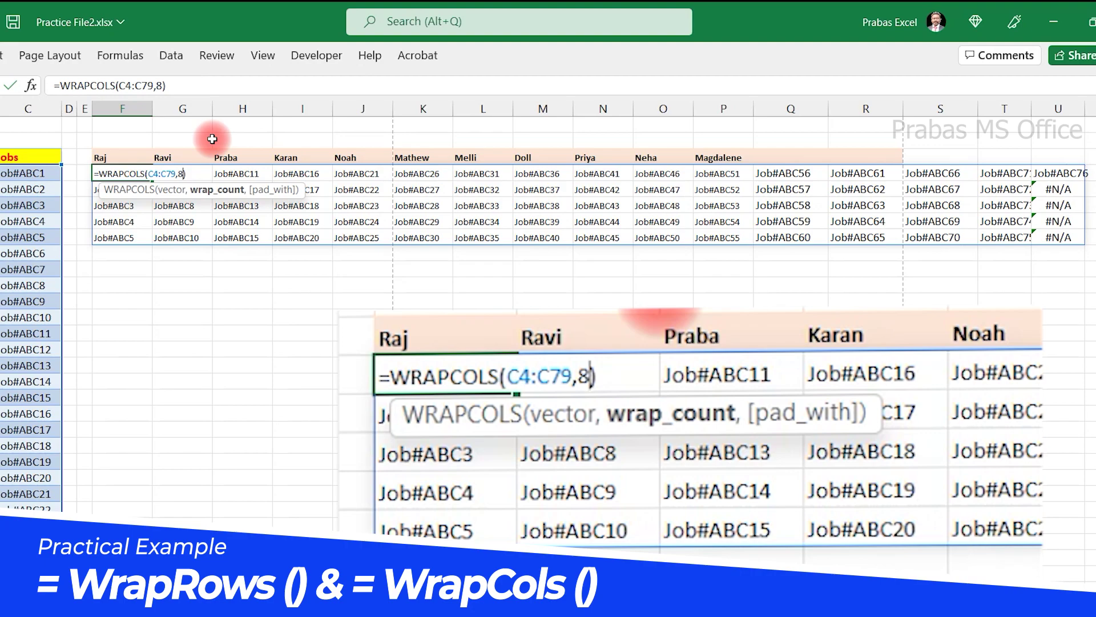
key(Return)
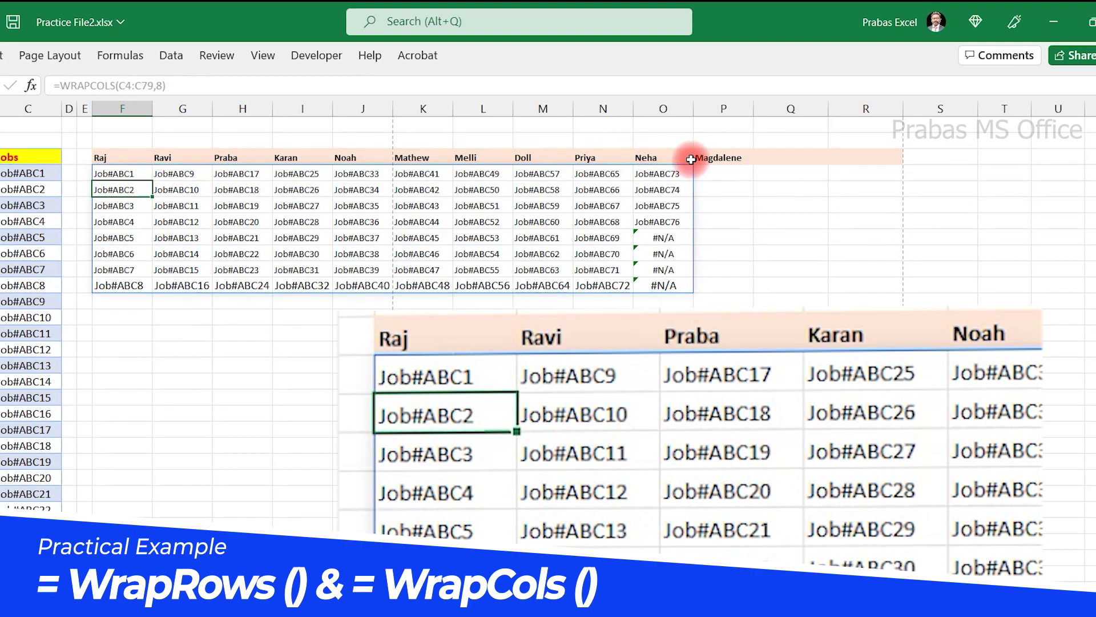
drag(662, 158, 662, 286)
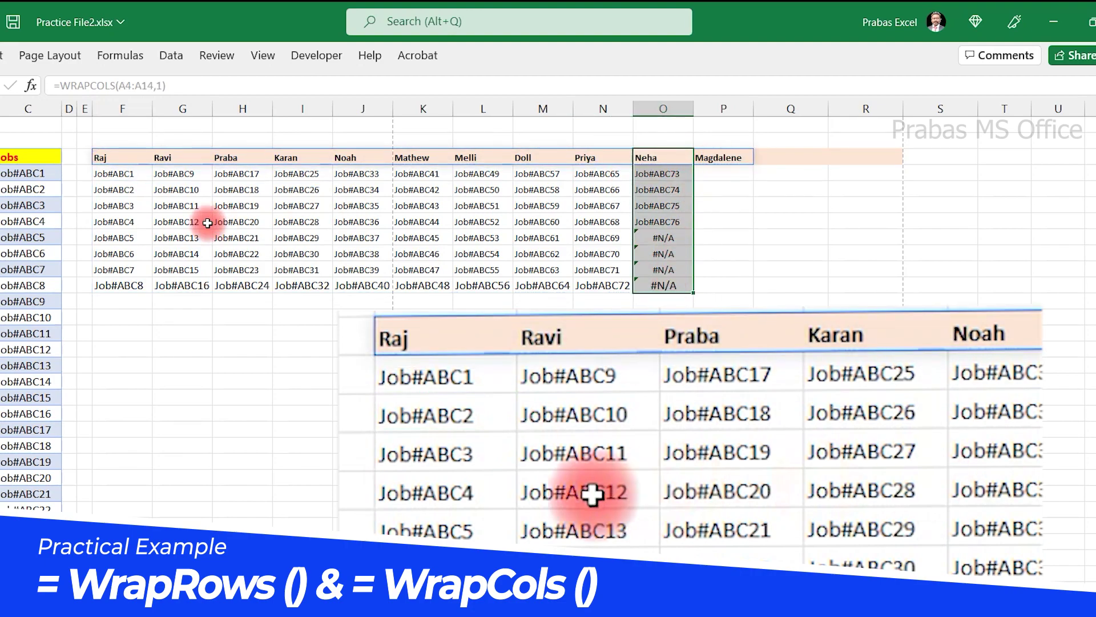
Step: Change the jobs formula's wrap count to 7, giving =WRAPCOLS(C4:C79,7)
double_click(148, 174)
key(Escape)
double_click(148, 174)
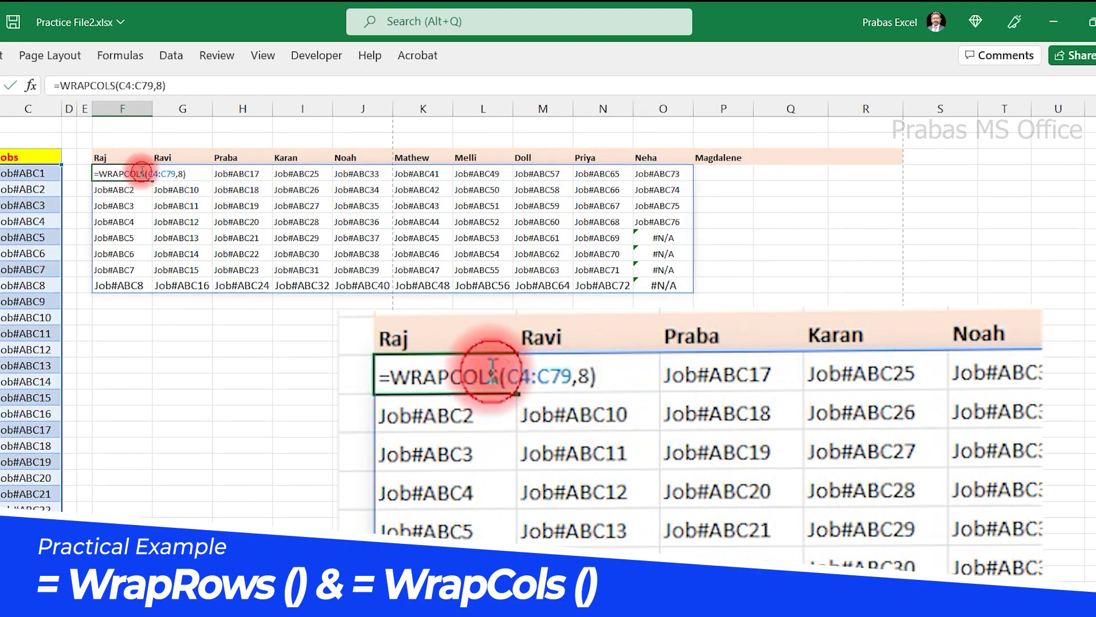
click(187, 173)
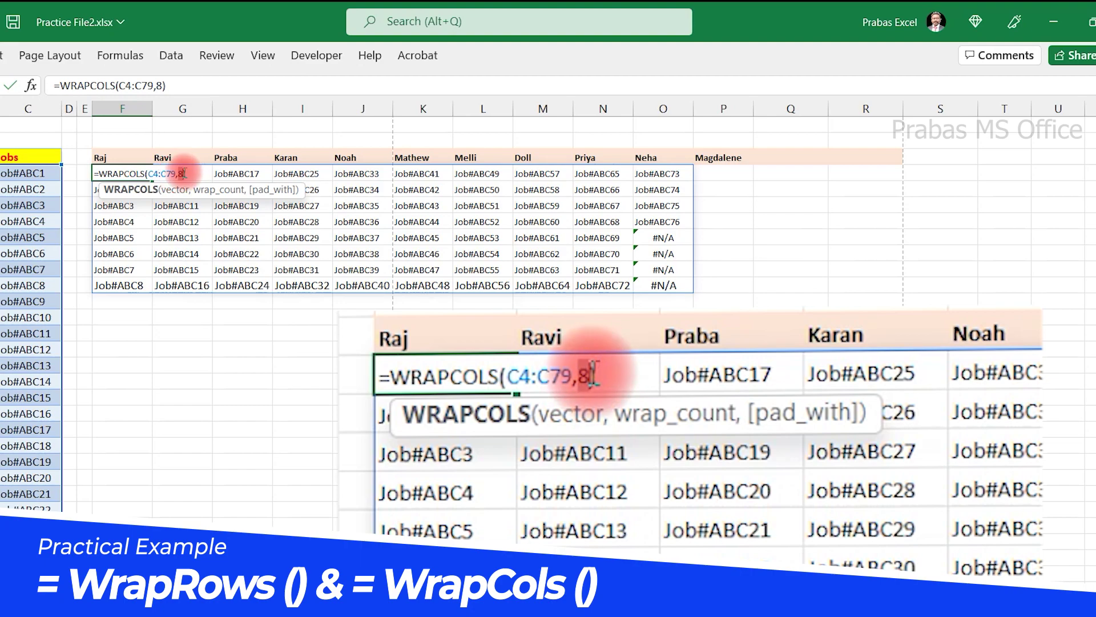
key(BackSpace)
text(7)
key(Return)
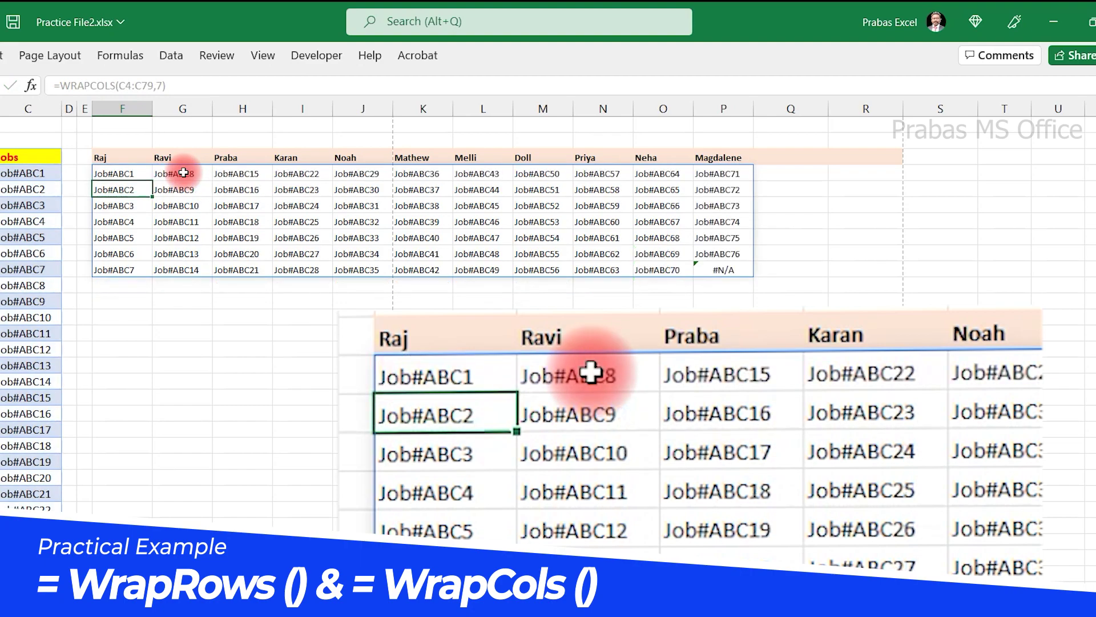
Step: Add "" as pad_with so the final job cell shows blank instead of #N/A
click(134, 173)
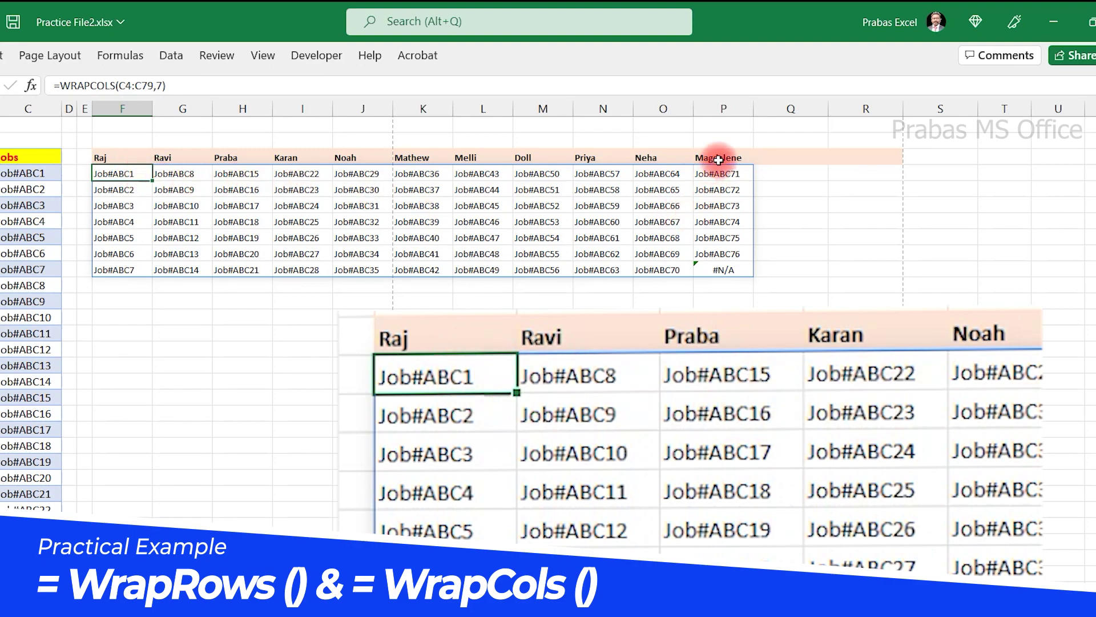
drag(717, 163, 167, 277)
click(122, 268)
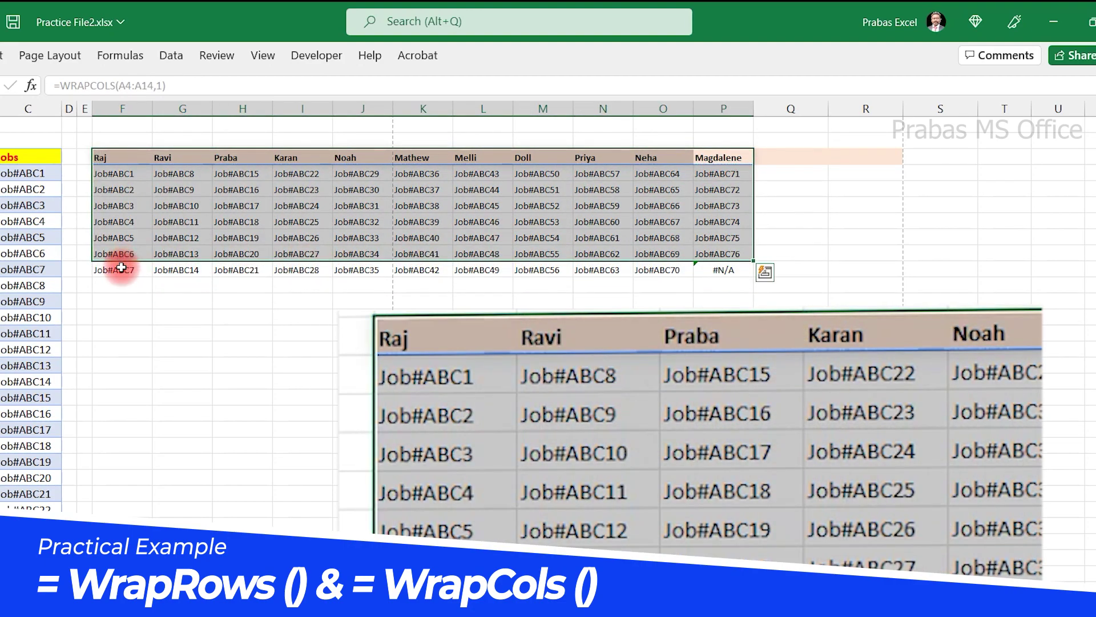
double_click(135, 172)
click(181, 173)
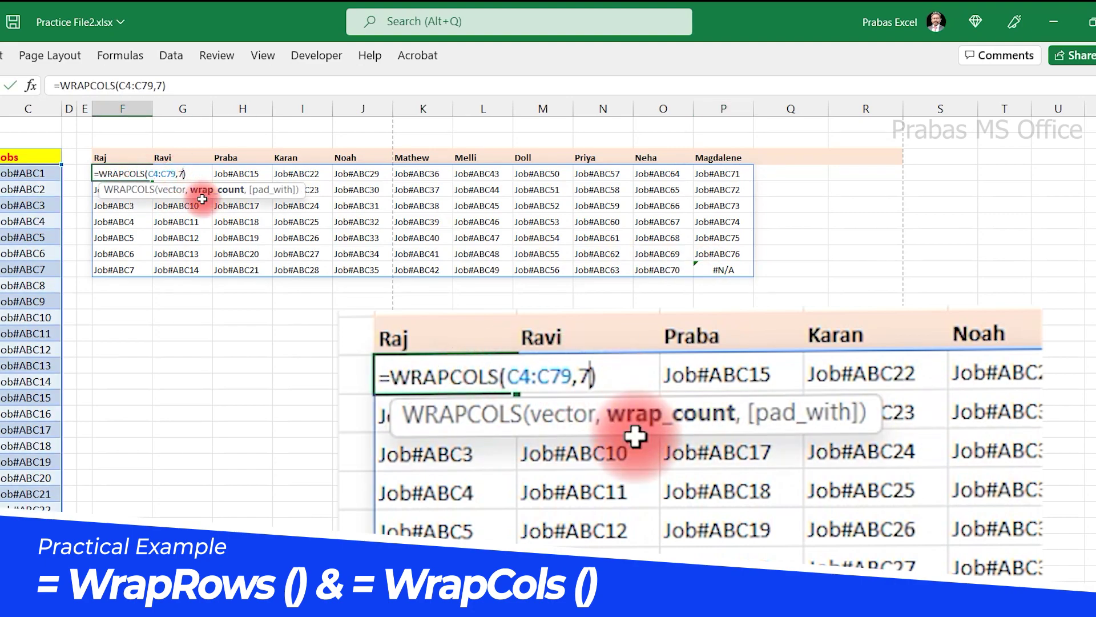
text(,)
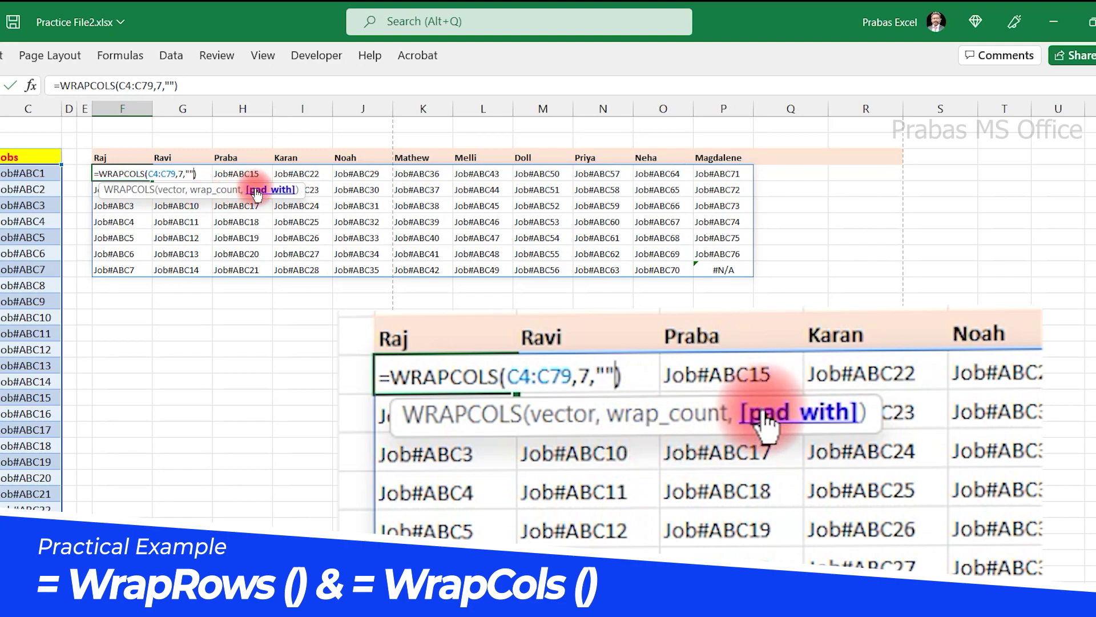
key(Return)
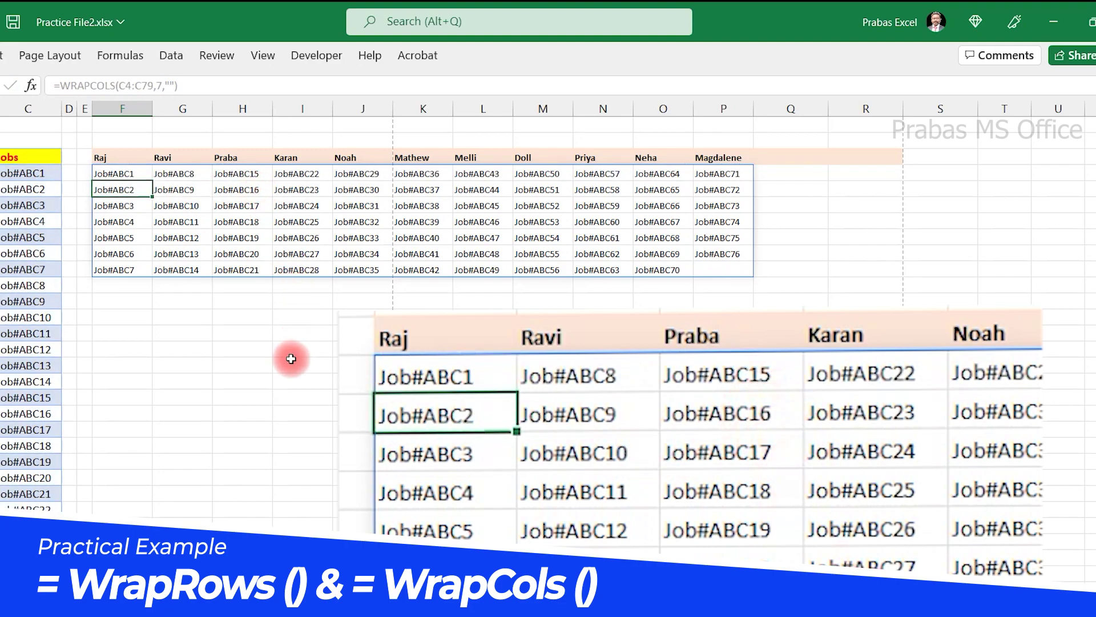
click(291, 359)
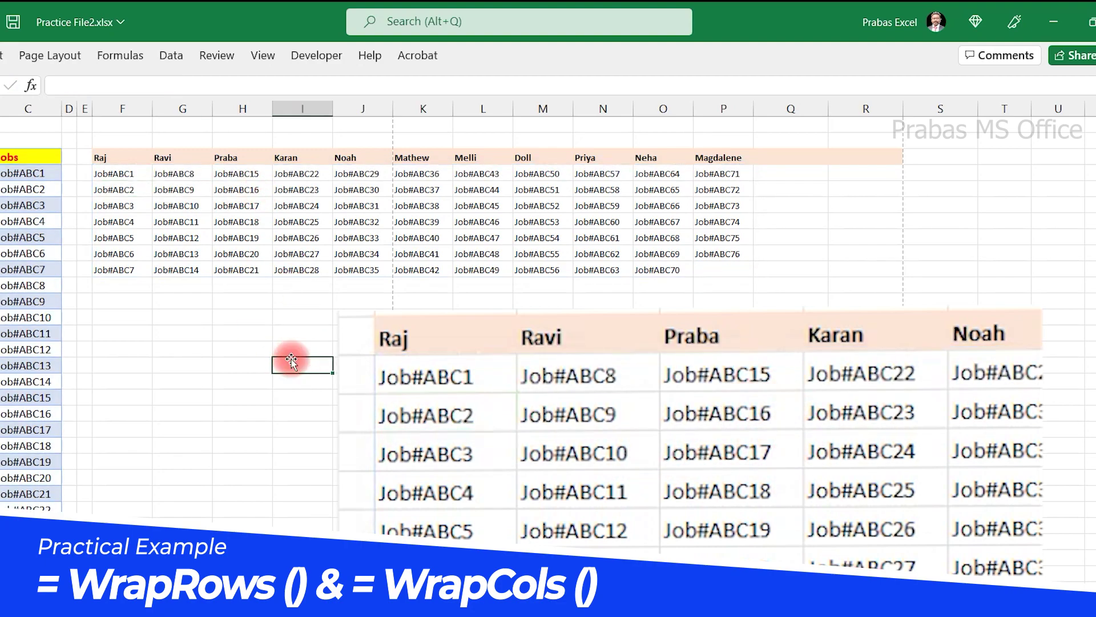
click(198, 316)
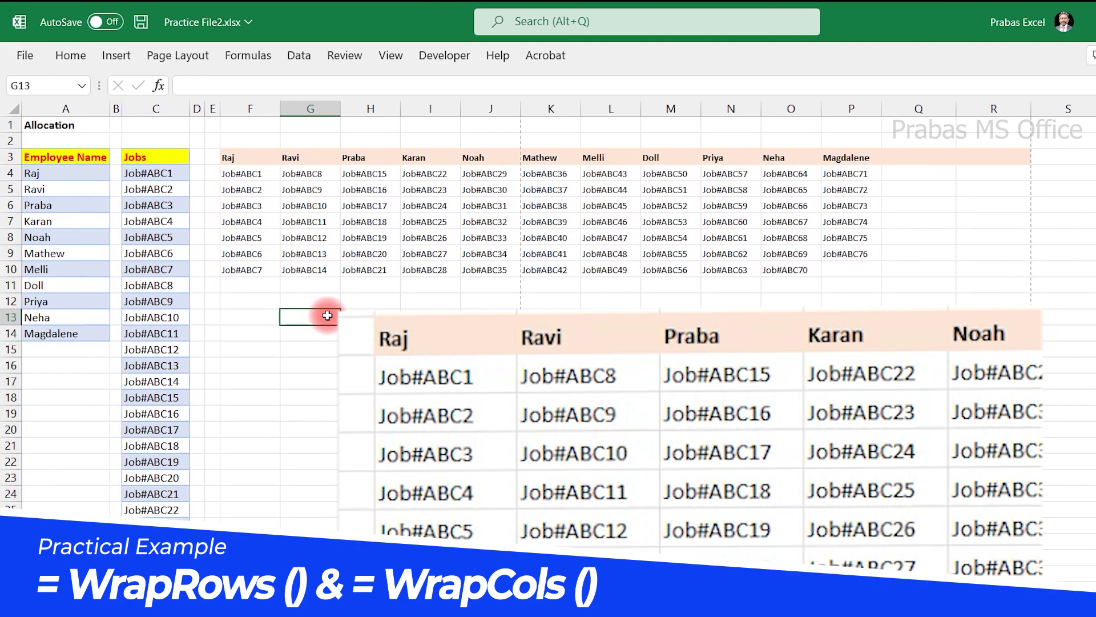